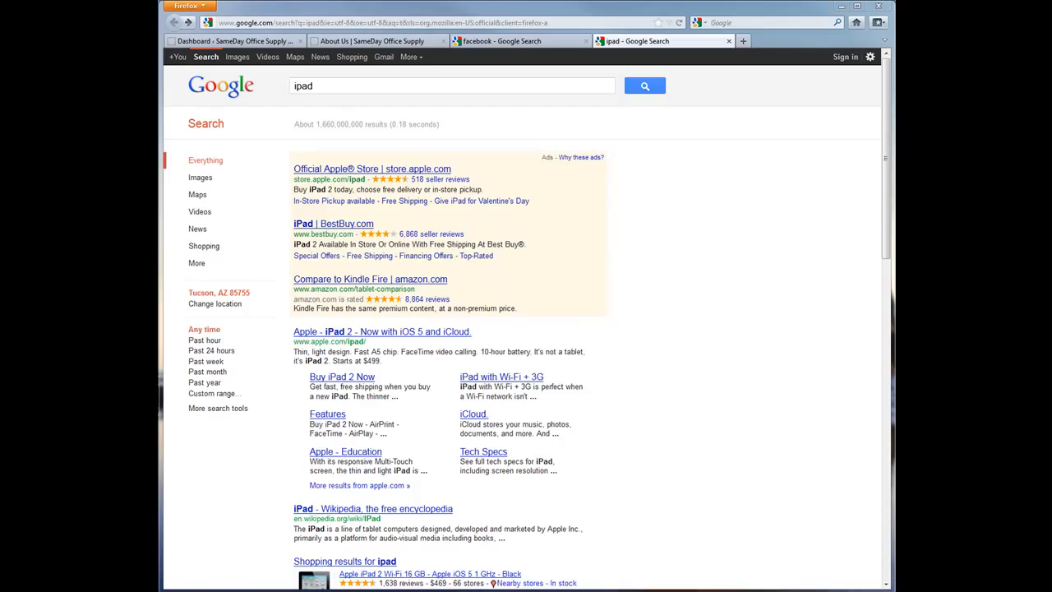
Examine the Google results for facebook and ipad and the heading and content of the existing About Us page.
left_click(510, 40)
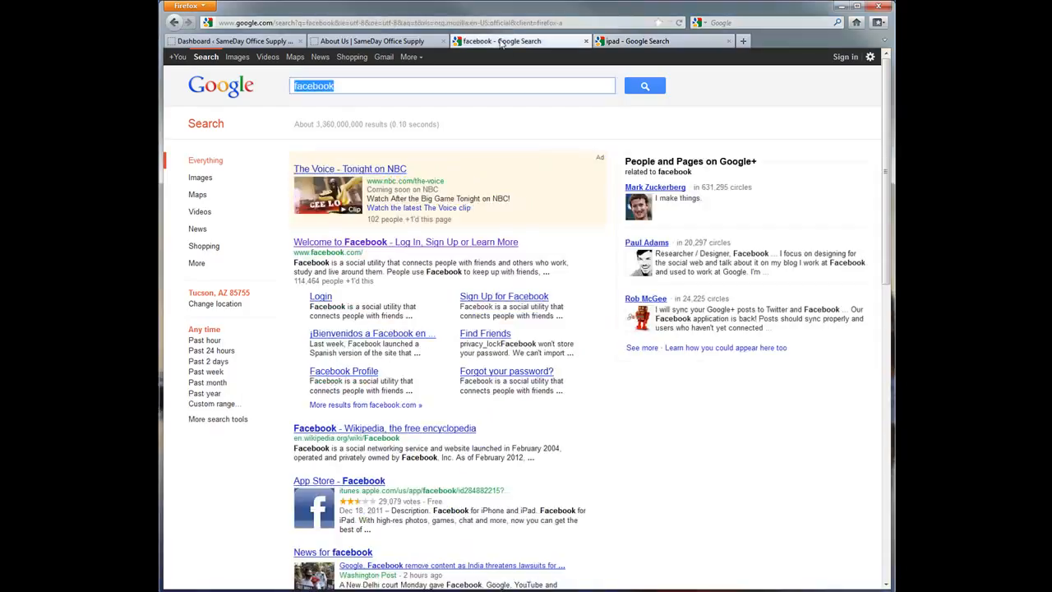
left_click(397, 43)
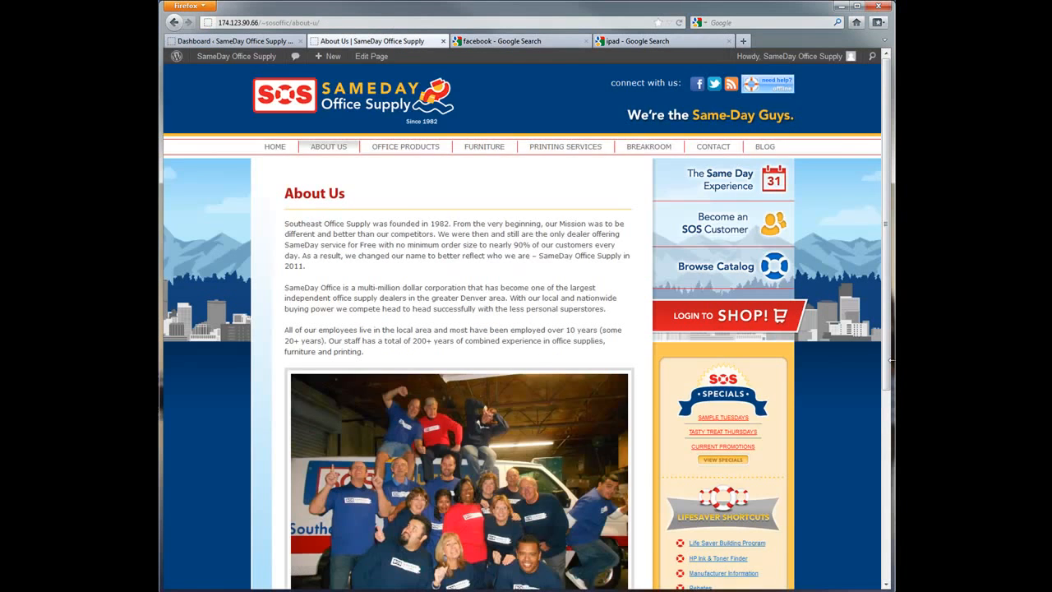
scroll(874, 397, "down", 4)
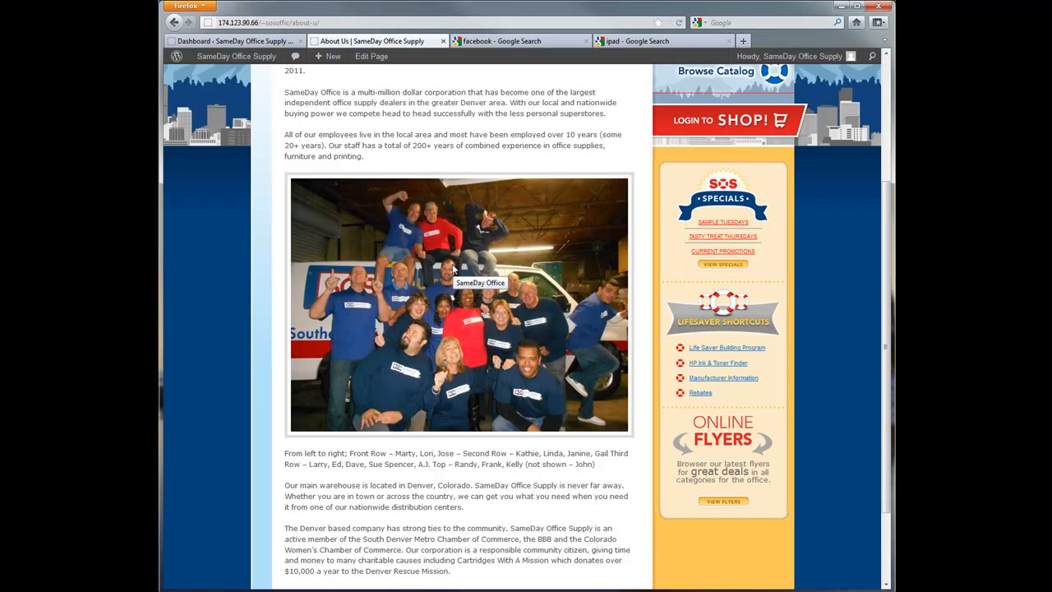
scroll(513, 308, "up", 3)
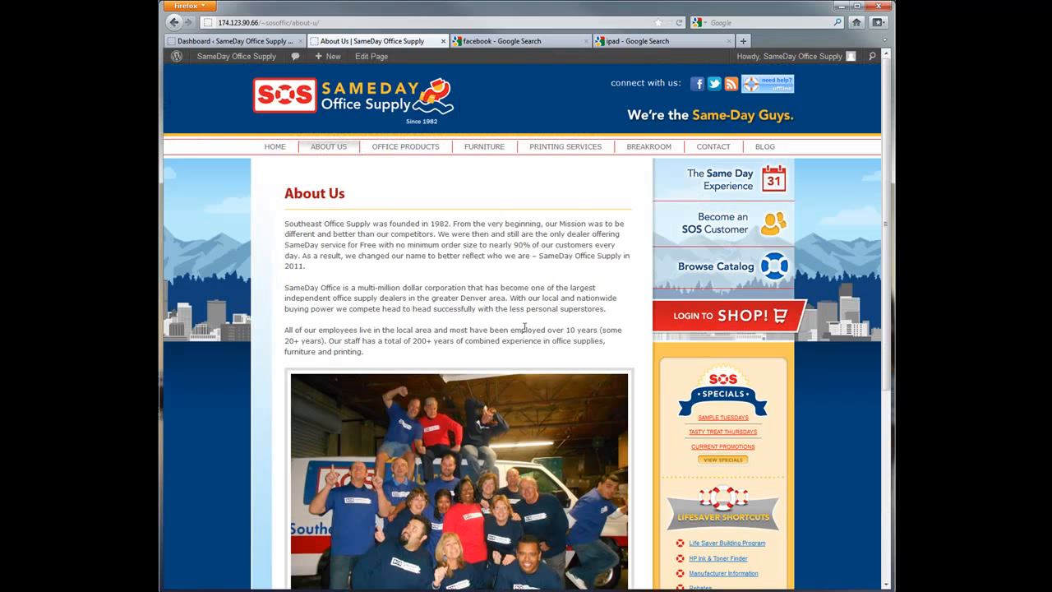
left_click_drag(287, 193, 390, 202)
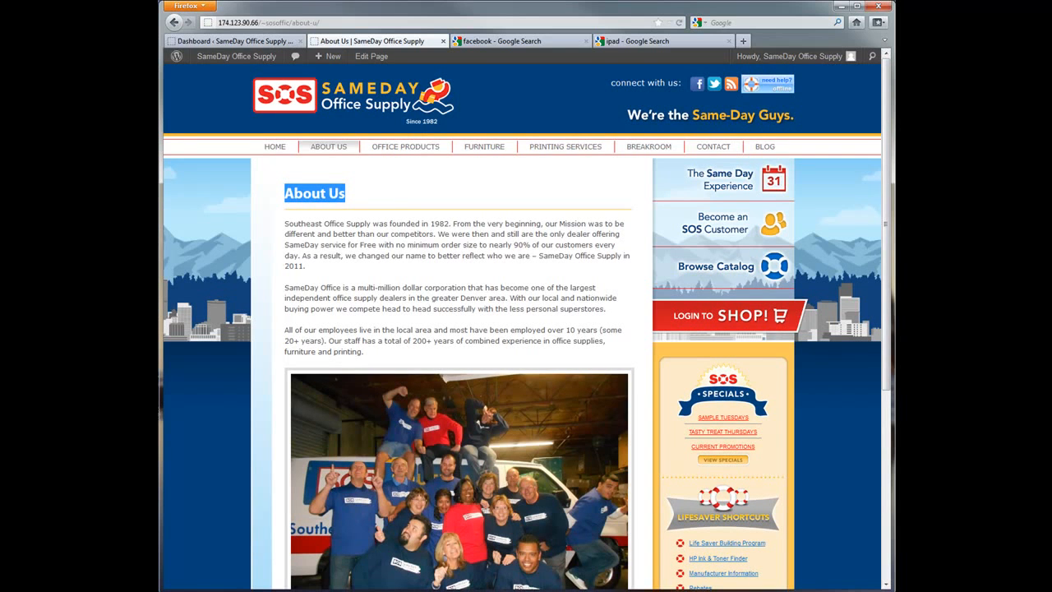
left_click(632, 45)
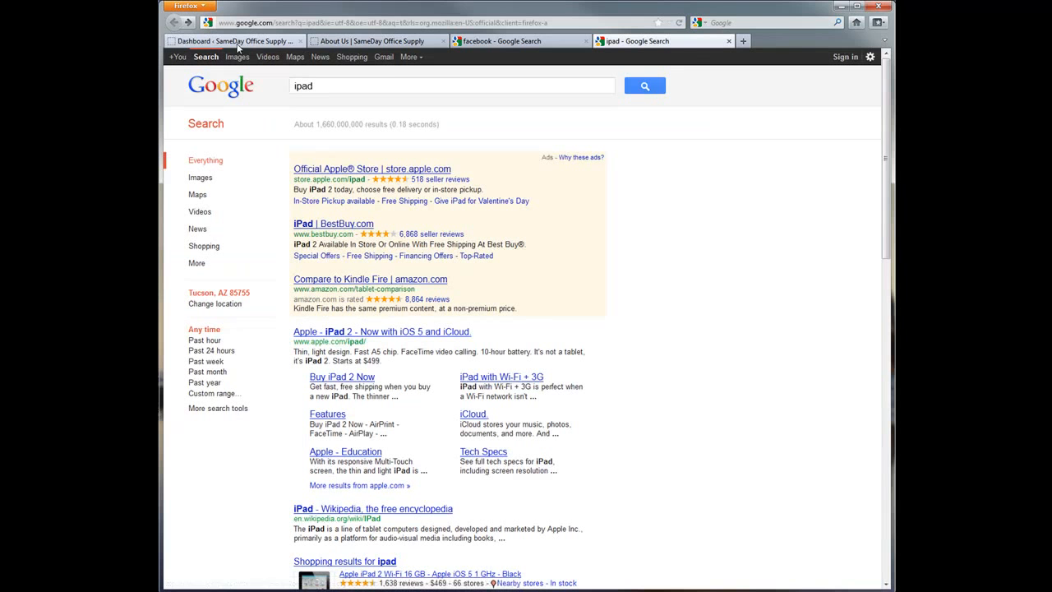
scroll(408, 319, "down", 3)
scroll(657, 369, "up", 5)
Add a new page to the WordPress site and title it "About Us".
left_click(212, 45)
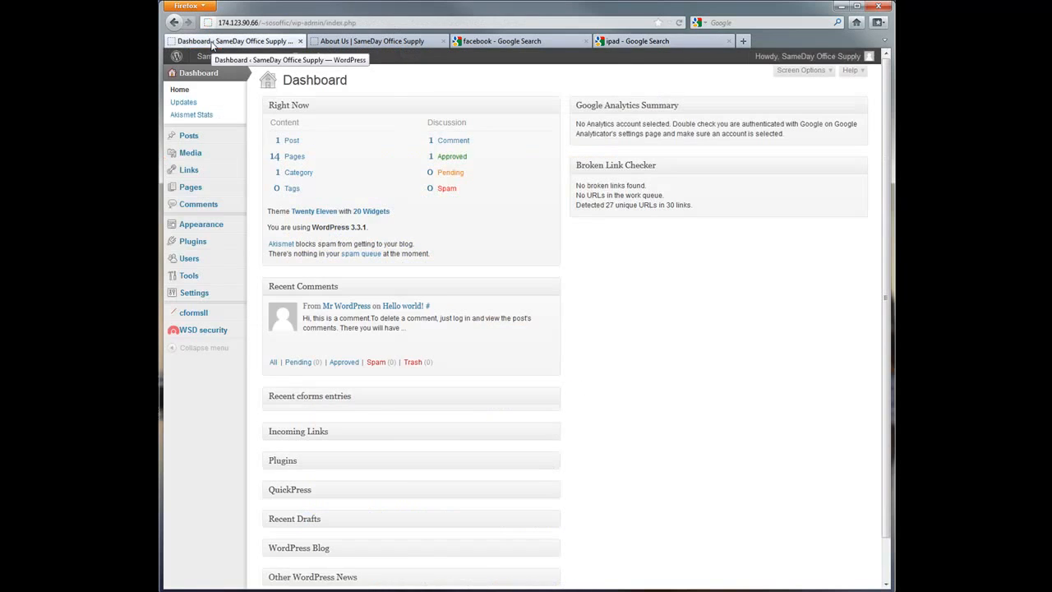
mouse_move(202, 187)
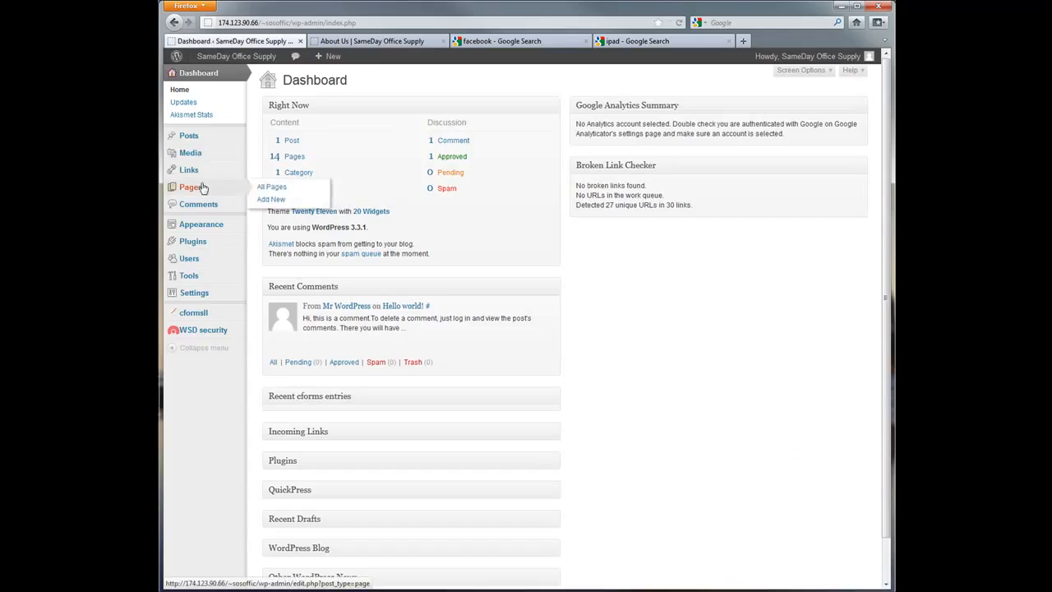
left_click(273, 199)
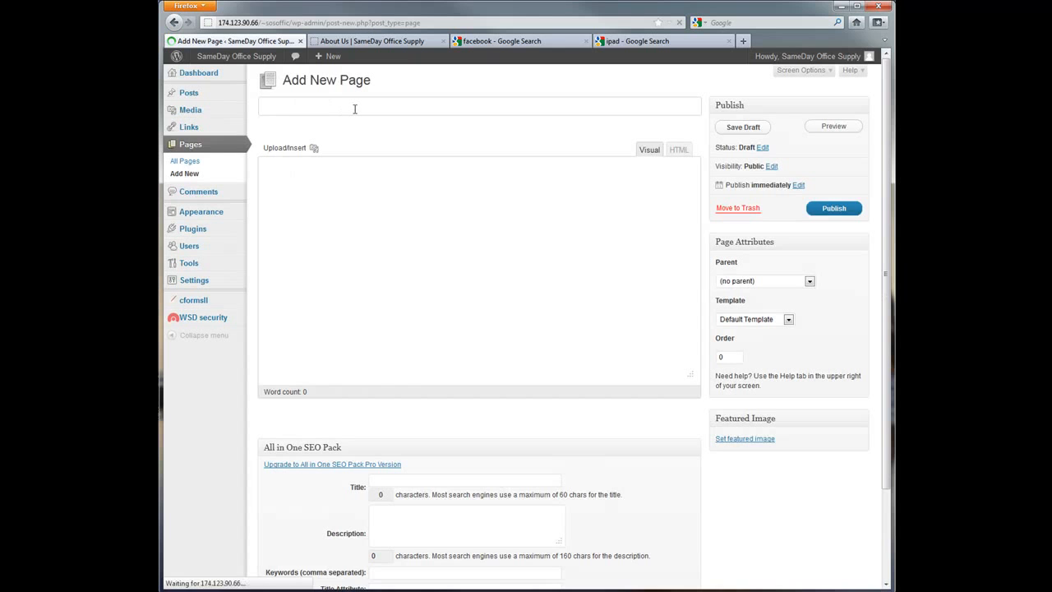
type("About Us")
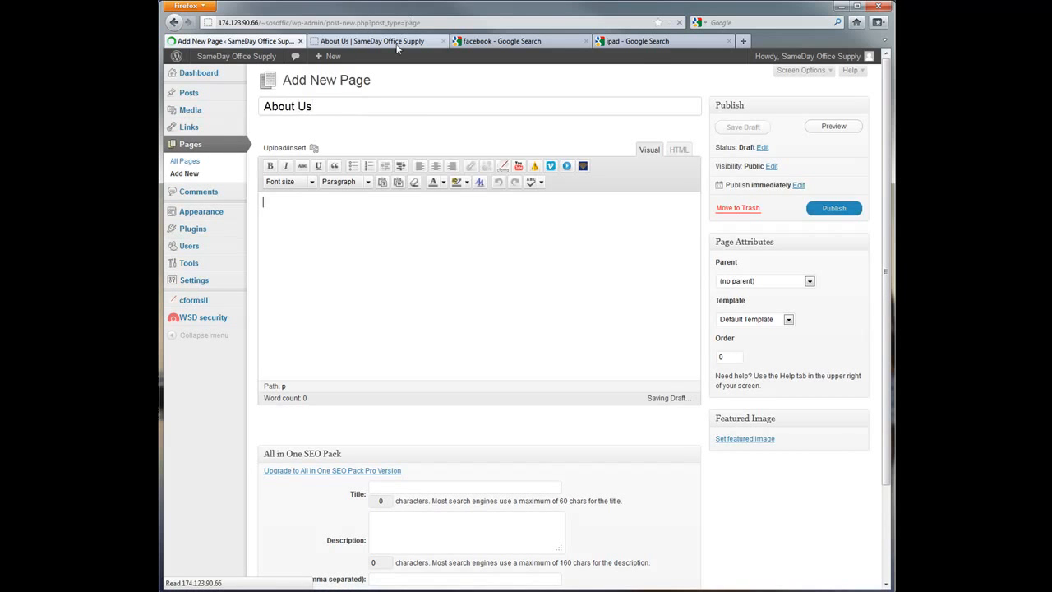
Copy the three introductory paragraphs of the existing About Us page into the new page's body.
left_click(349, 41)
left_click_drag(294, 243, 420, 358)
left_click(238, 41)
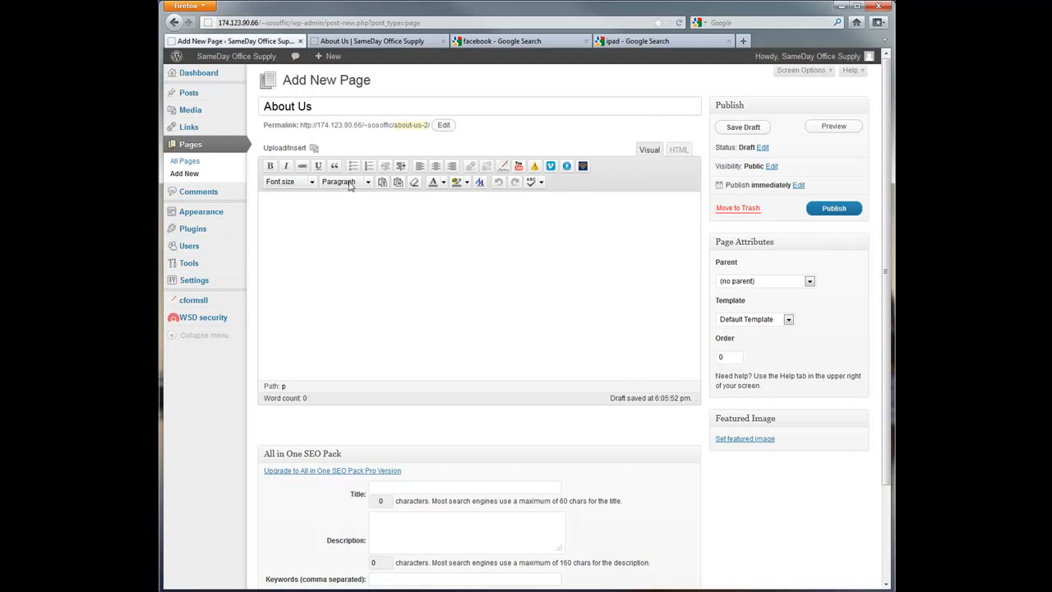
key("ctrl+v")
scroll(661, 319, "up", 1)
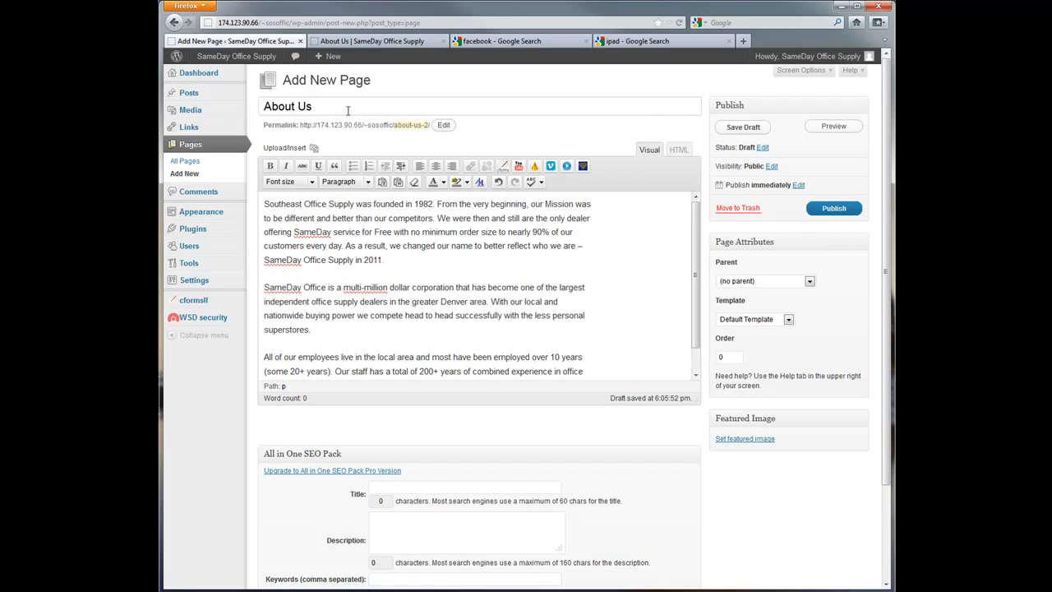
Change the new page's title to "About SameDay Office Supplies".
double_click(302, 106)
type("SameDay Office Supplies")
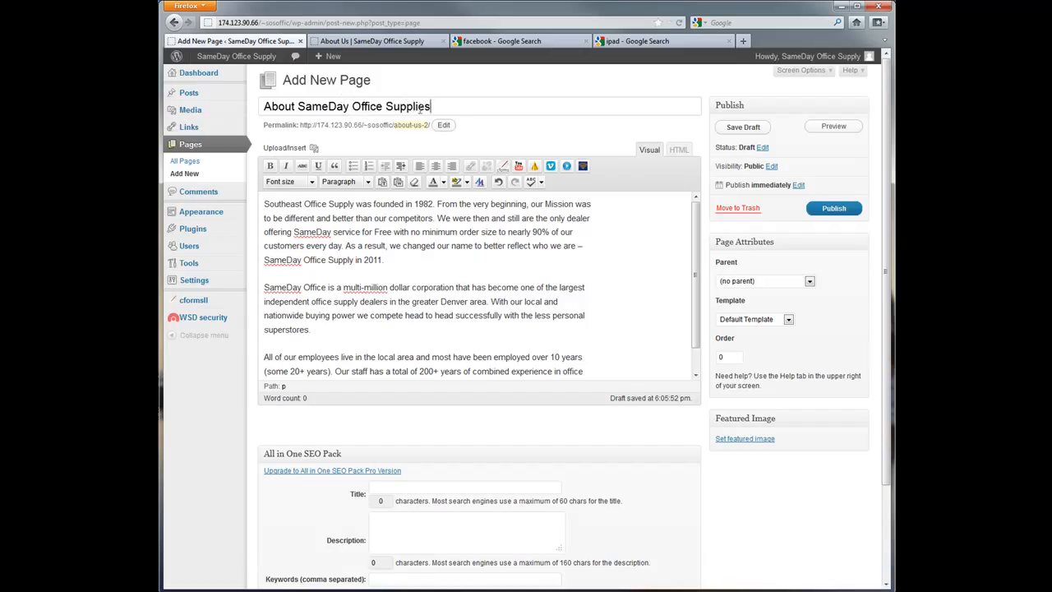
left_click_drag(296, 106, 256, 106)
left_click_drag(298, 107, 447, 108)
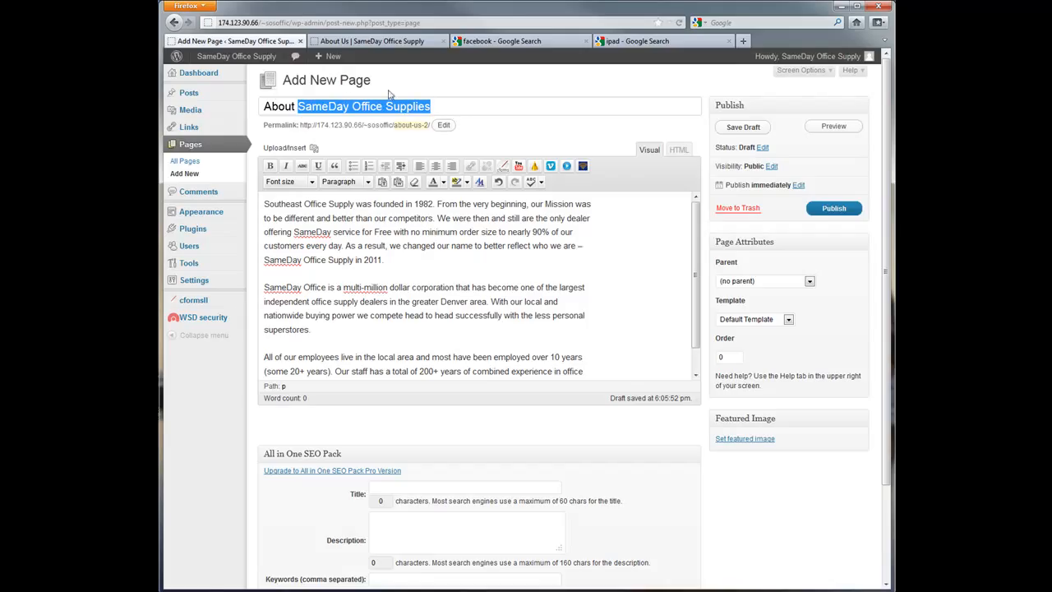
Set the page's permalink slug to "about-same-day-office-supplies".
left_click(443, 126)
left_click(443, 126)
left_click_drag(432, 128, 419, 127)
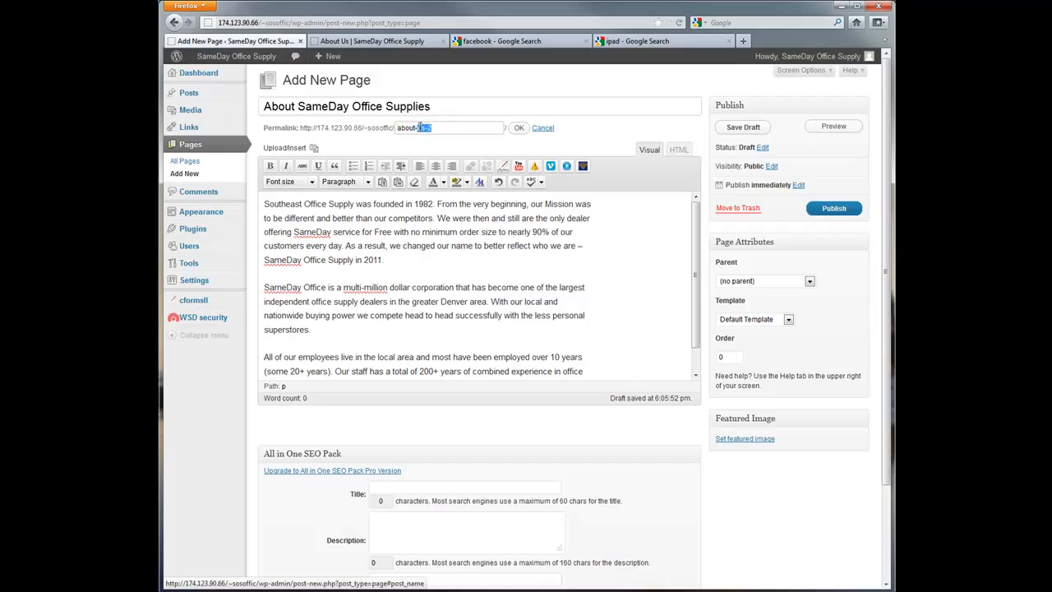
type("us-sameda")
type("y-office-supplis")
type("s")
left_click(518, 128)
left_click_drag(426, 129, 420, 130)
key("BackSpace")
left_click(524, 131)
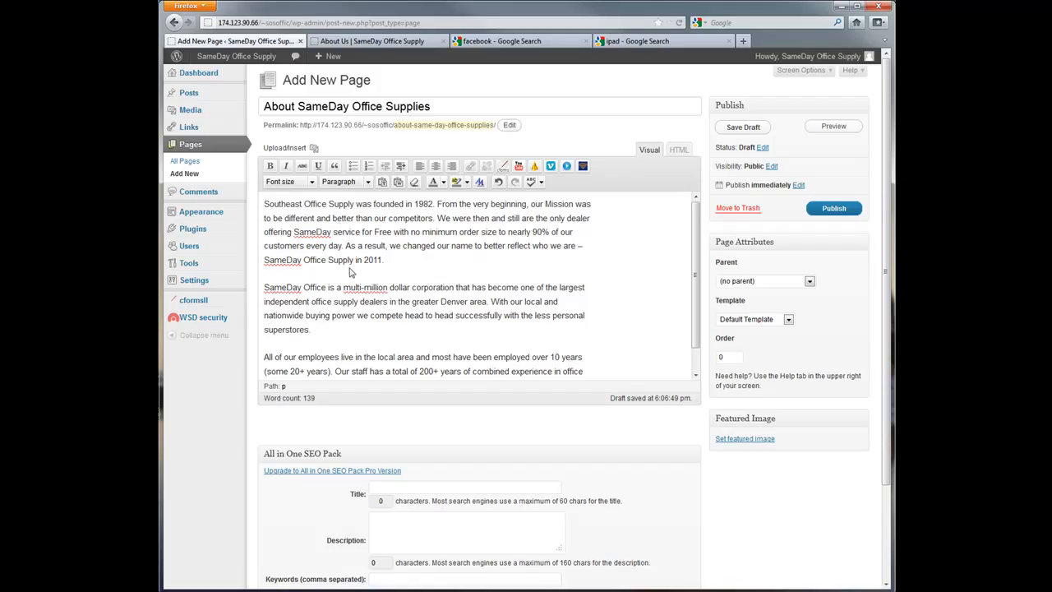
Examine the page title and the All in One SEO Pack title field against the result headings of the ipad Google search.
left_click_drag(298, 106, 462, 111)
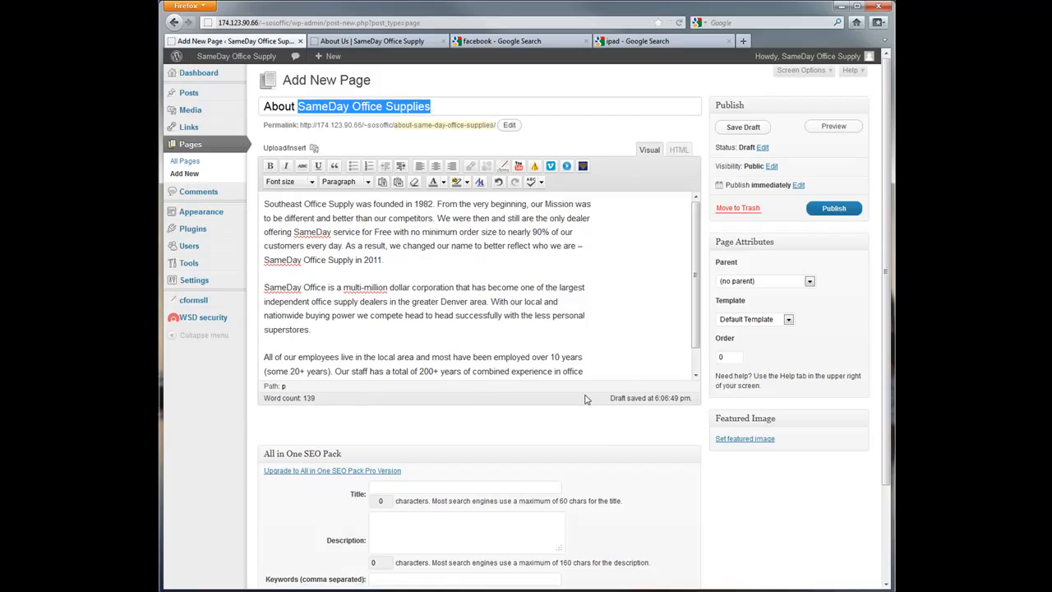
scroll(602, 429, "down", 3)
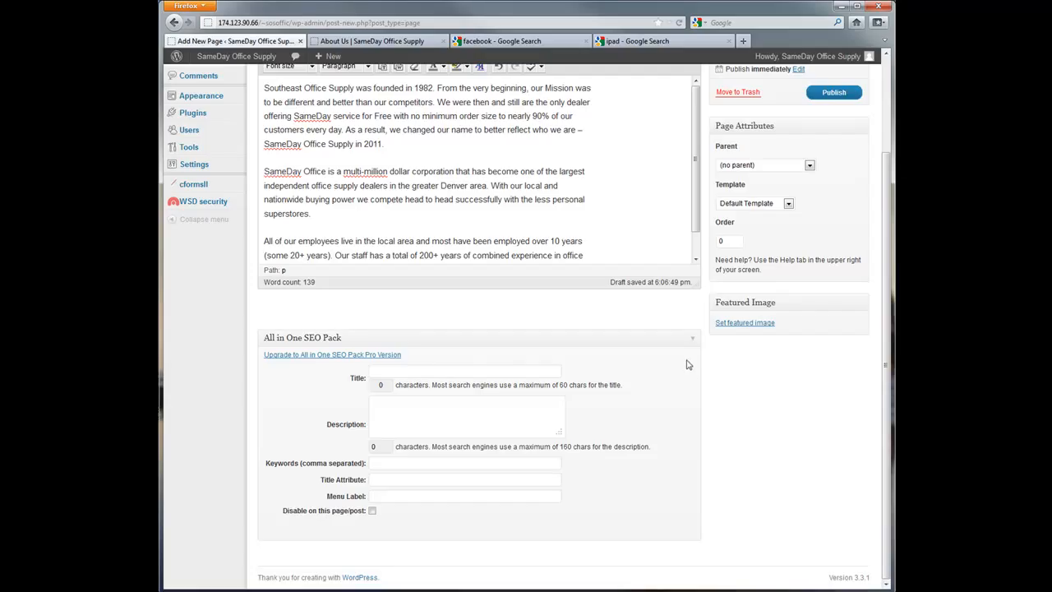
left_click(511, 370)
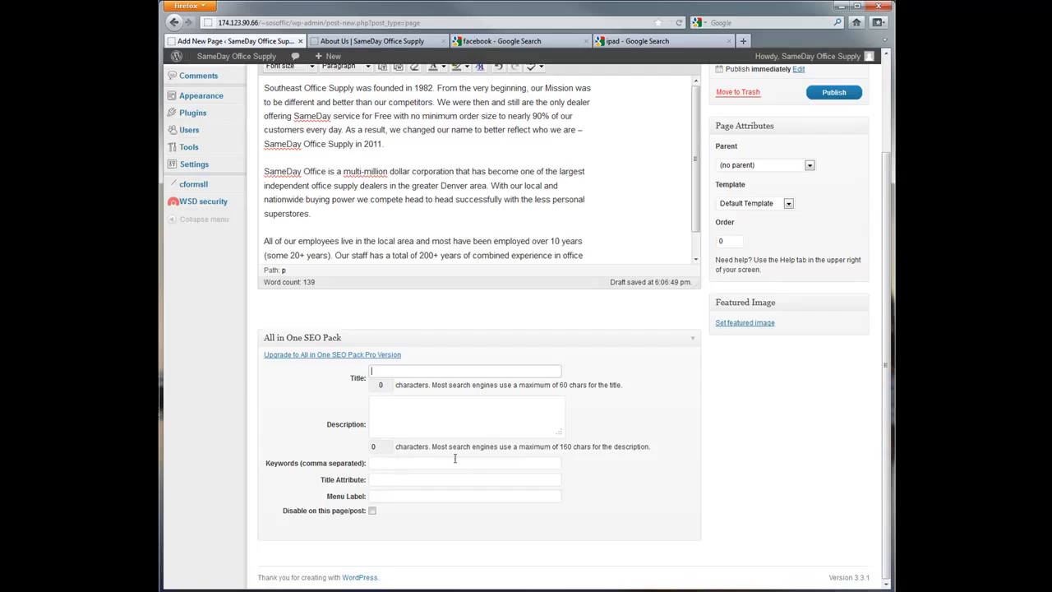
scroll(854, 520, "up", 1)
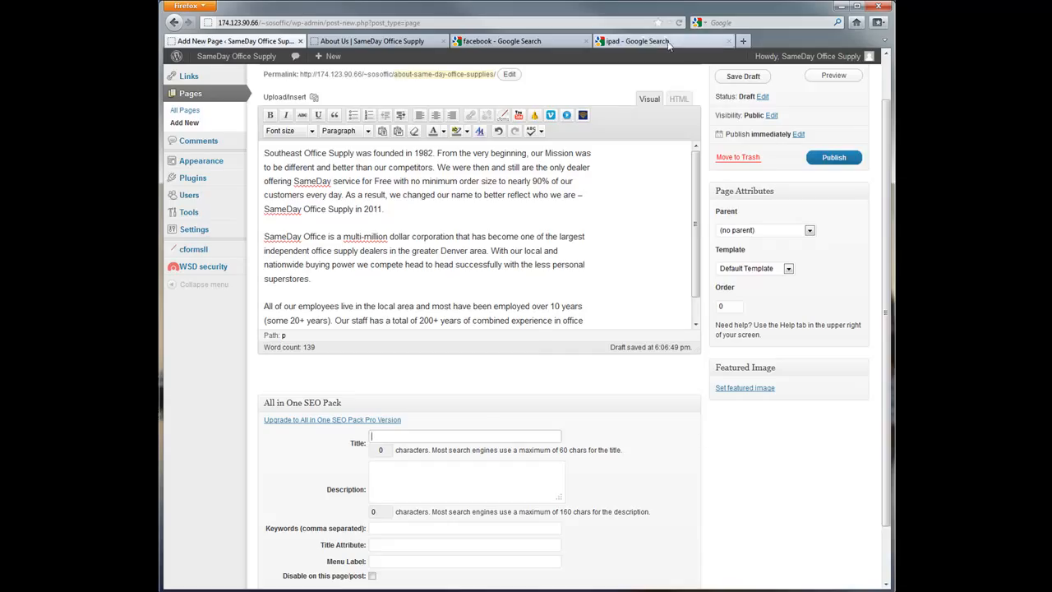
left_click(386, 440)
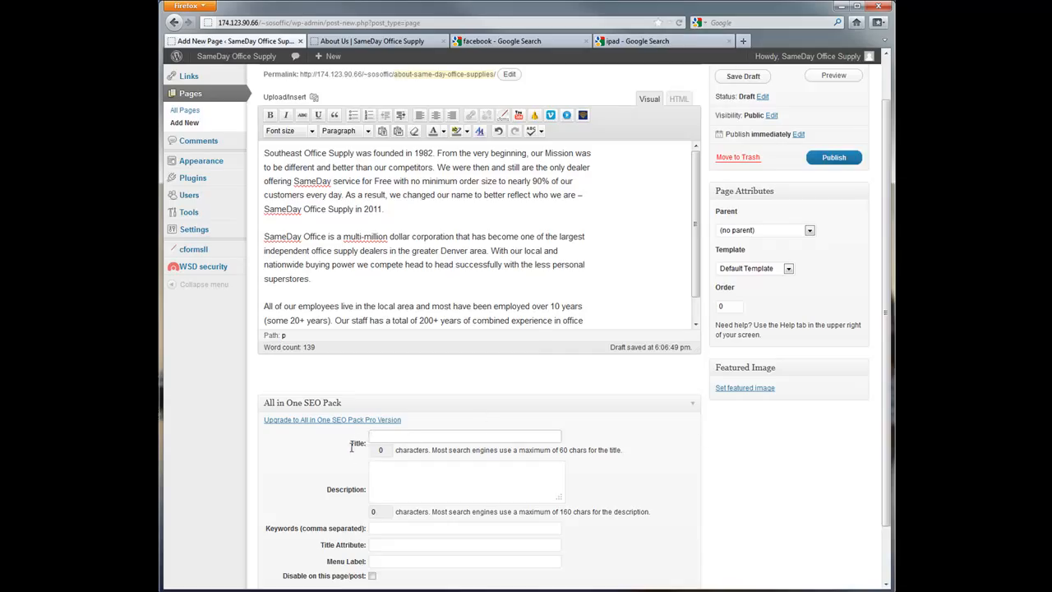
left_click(638, 41)
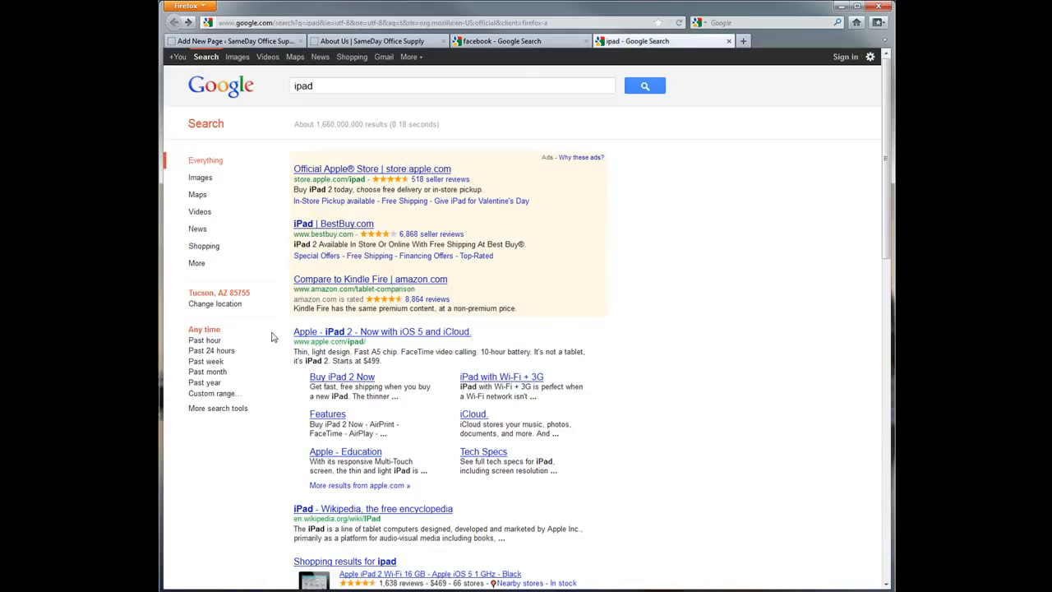
left_click_drag(289, 332, 472, 340)
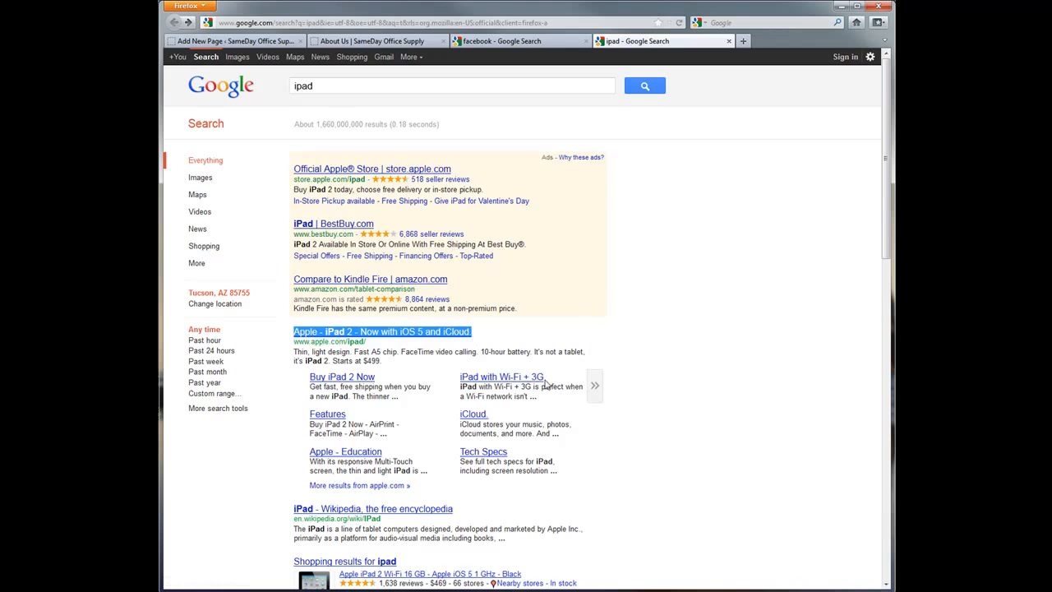
scroll(801, 349, "down", 5)
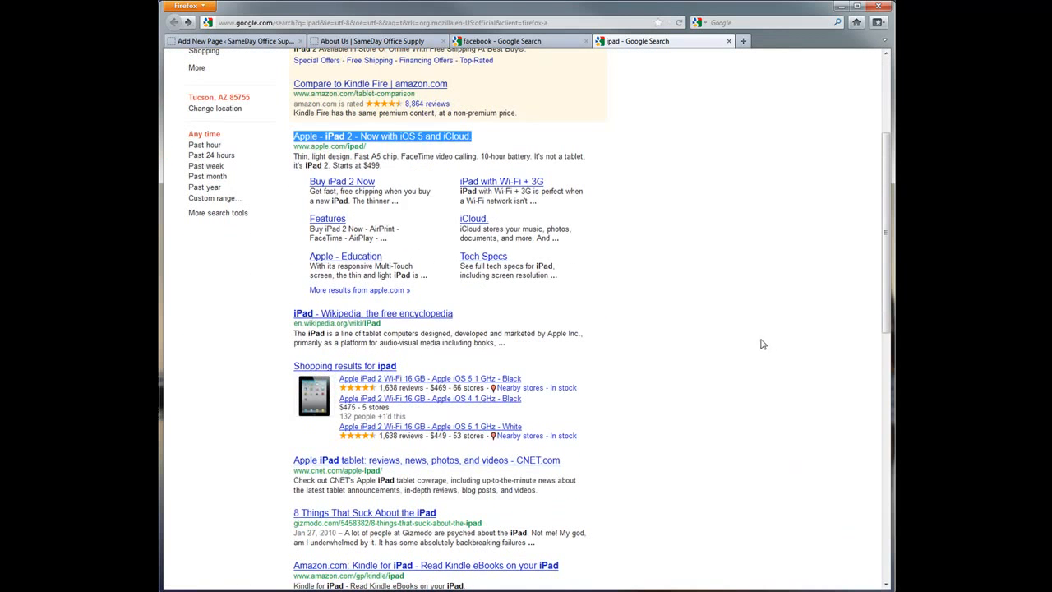
left_click_drag(293, 314, 460, 318)
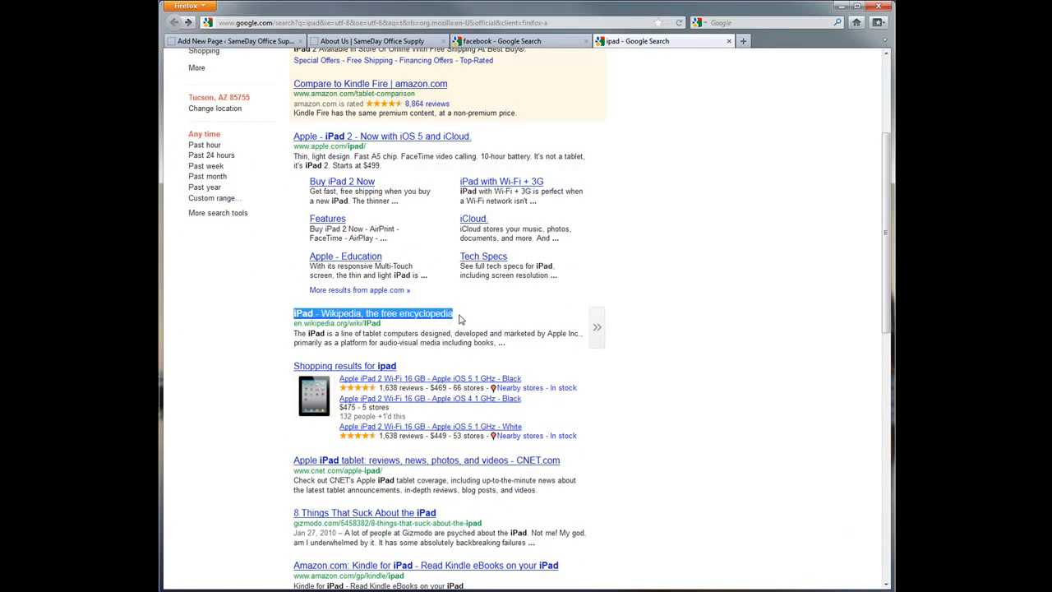
scroll(758, 416, "down", 5)
left_click_drag(293, 370, 561, 372)
left_click_drag(294, 319, 437, 321)
scroll(704, 341, "up", 8)
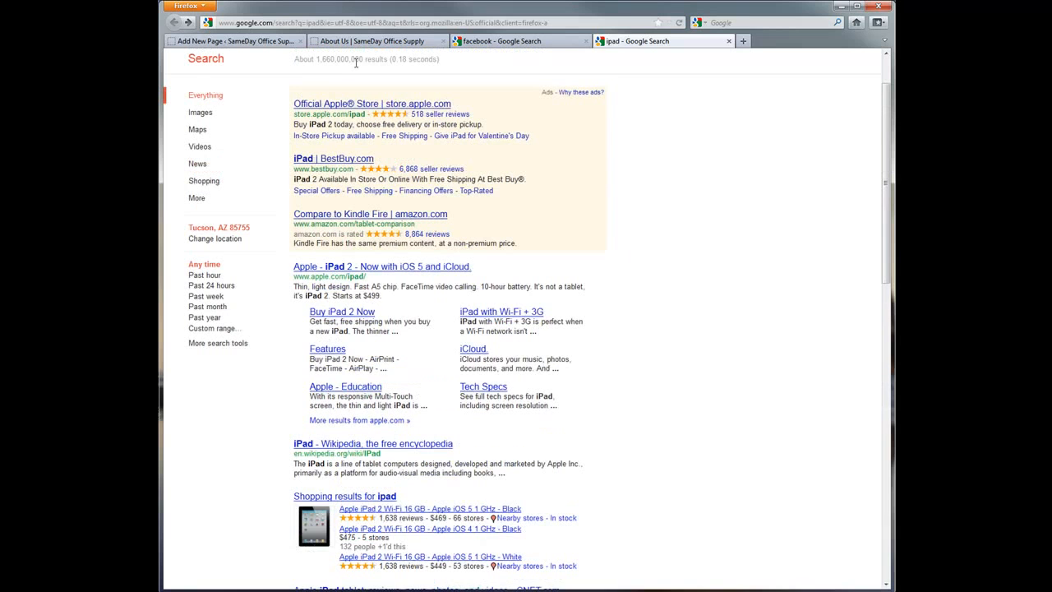
scroll(652, 140, "up", 2)
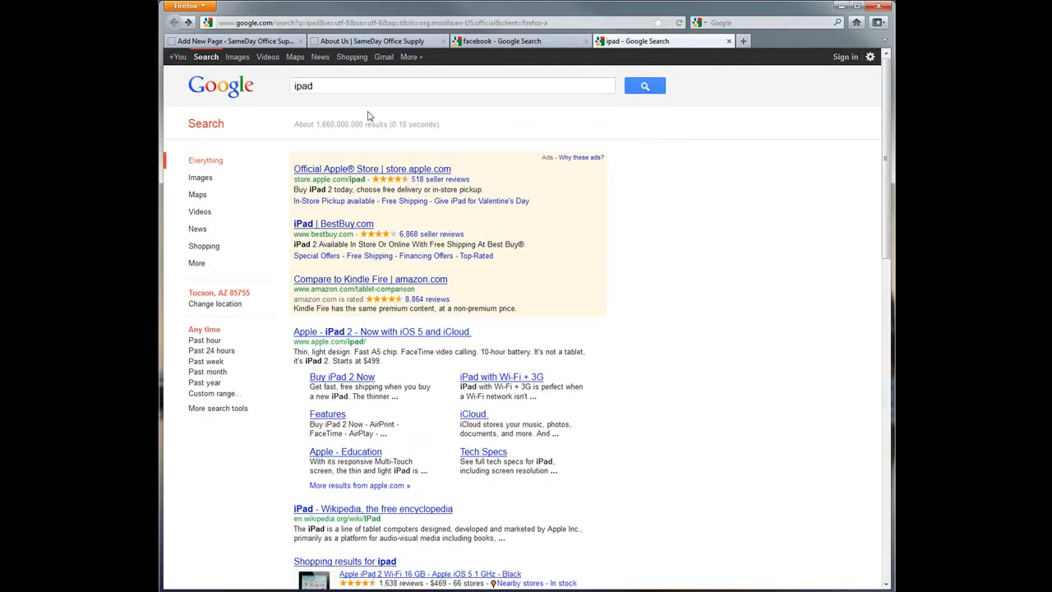
scroll(688, 317, "down", 5)
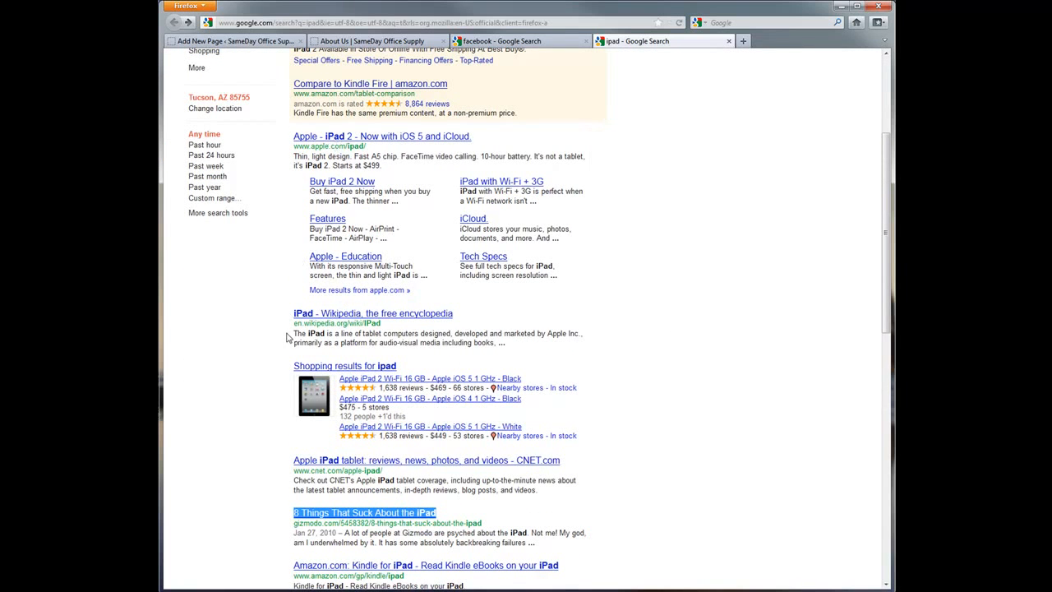
scroll(420, 514, "down", 8)
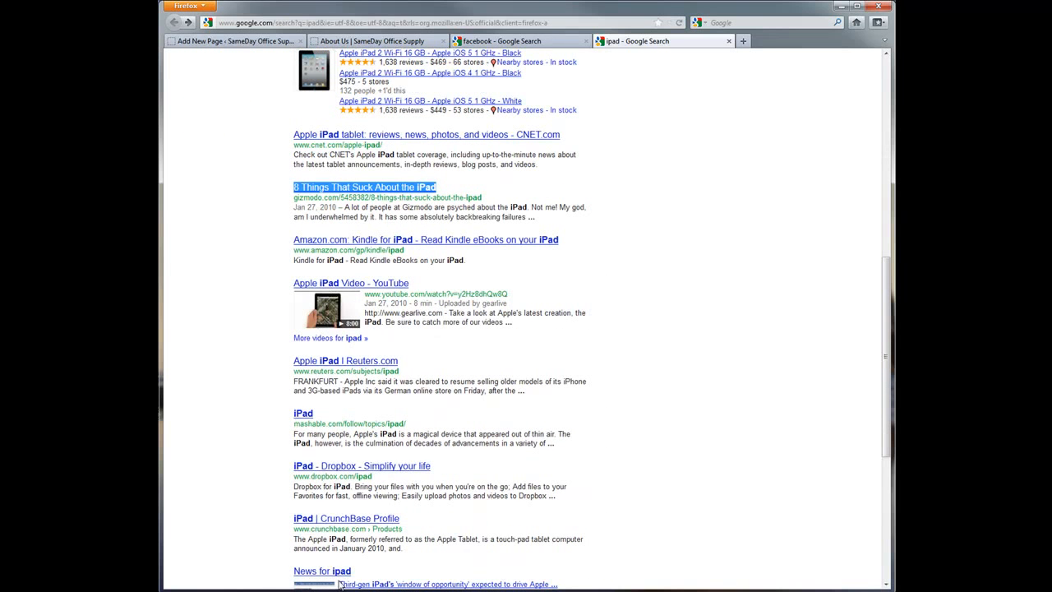
left_click(247, 332)
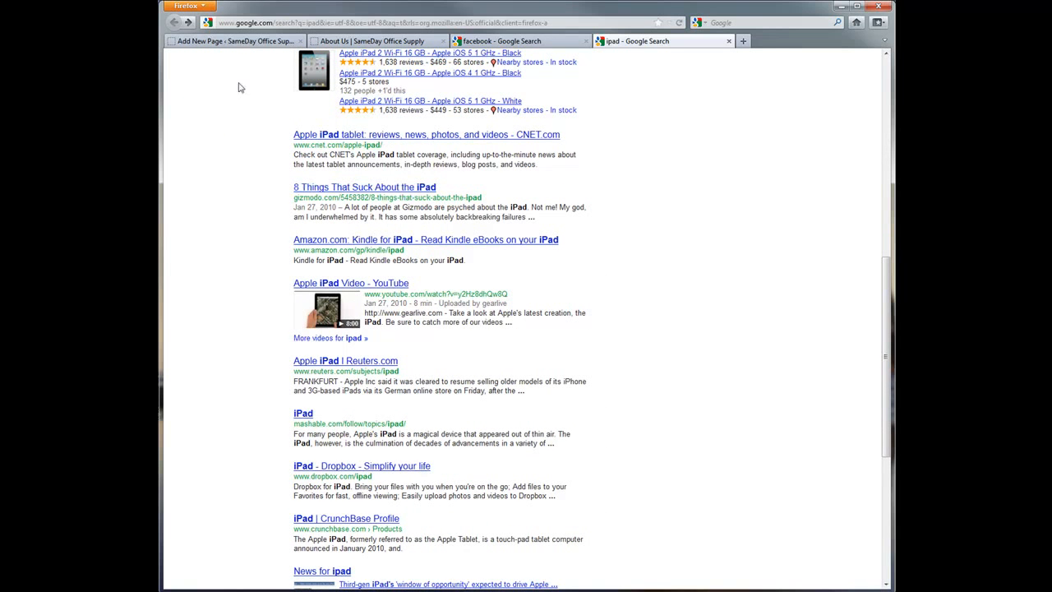
Copy the page title "About SameDay Office Supplies" into the All in One SEO Pack title of the new page.
left_click(254, 45)
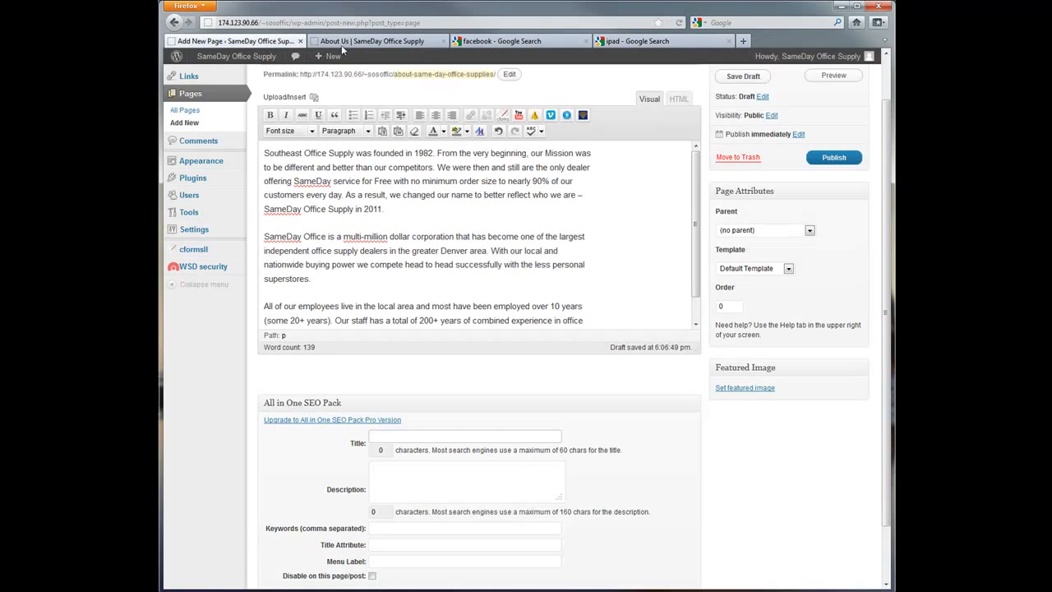
left_click(415, 435)
scroll(782, 482, "up", 1)
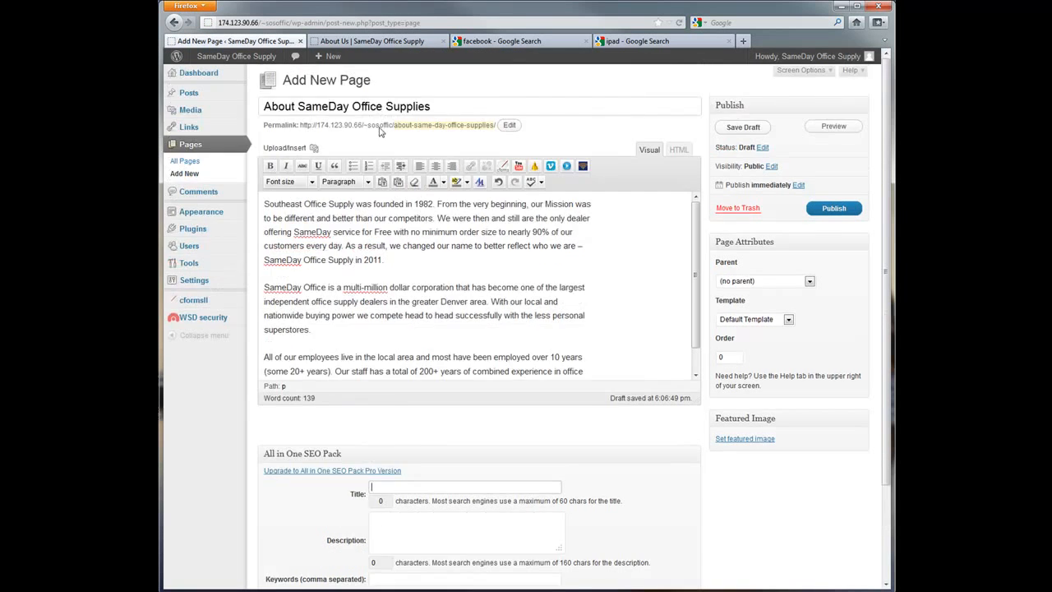
triple_click(477, 107)
key("ctrl+c")
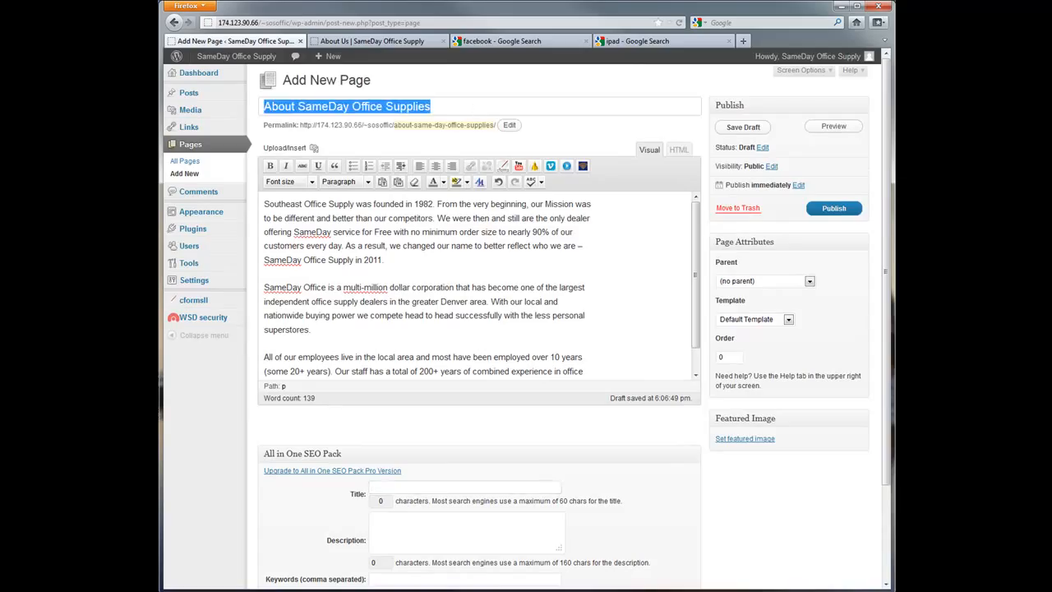
left_click(456, 486)
key("ctrl+v")
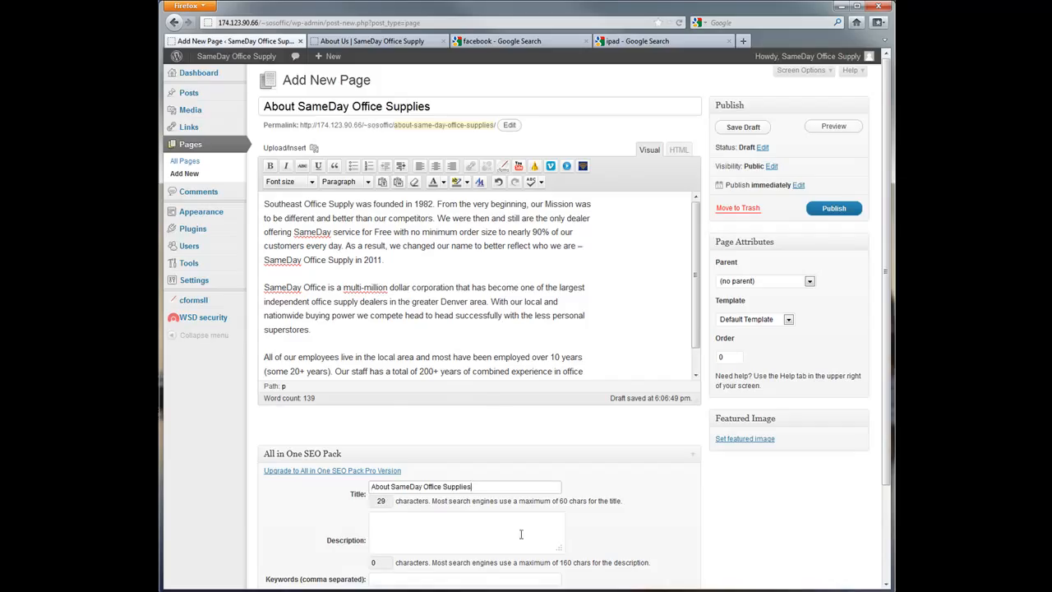
scroll(861, 525, "down", 2)
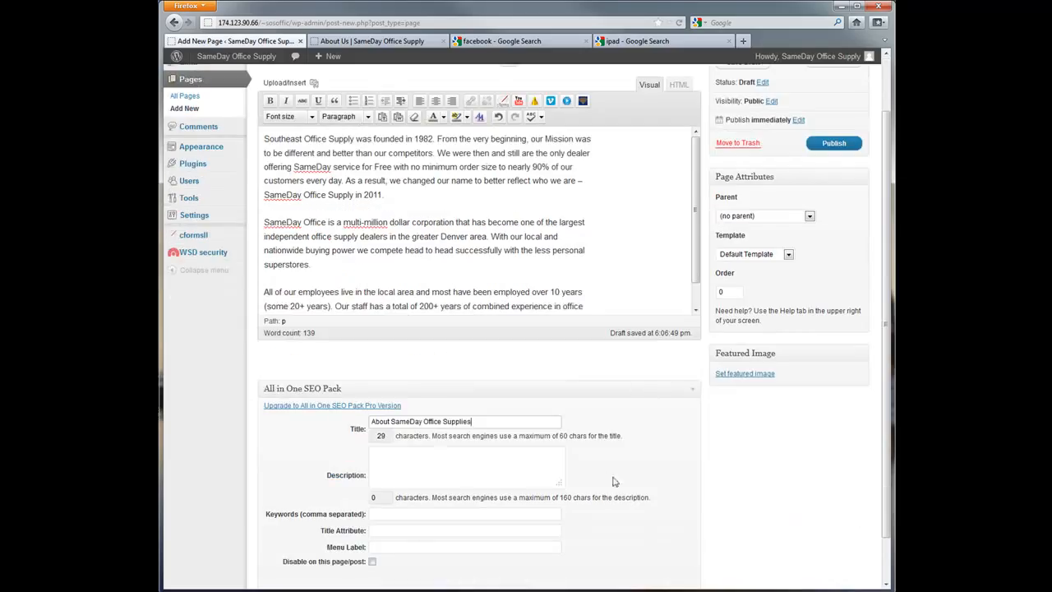
Enter the All in One SEO Pack description "Learn about SameDay Office Supplies, originally founded in 1982, now located in...".
left_click(490, 461)
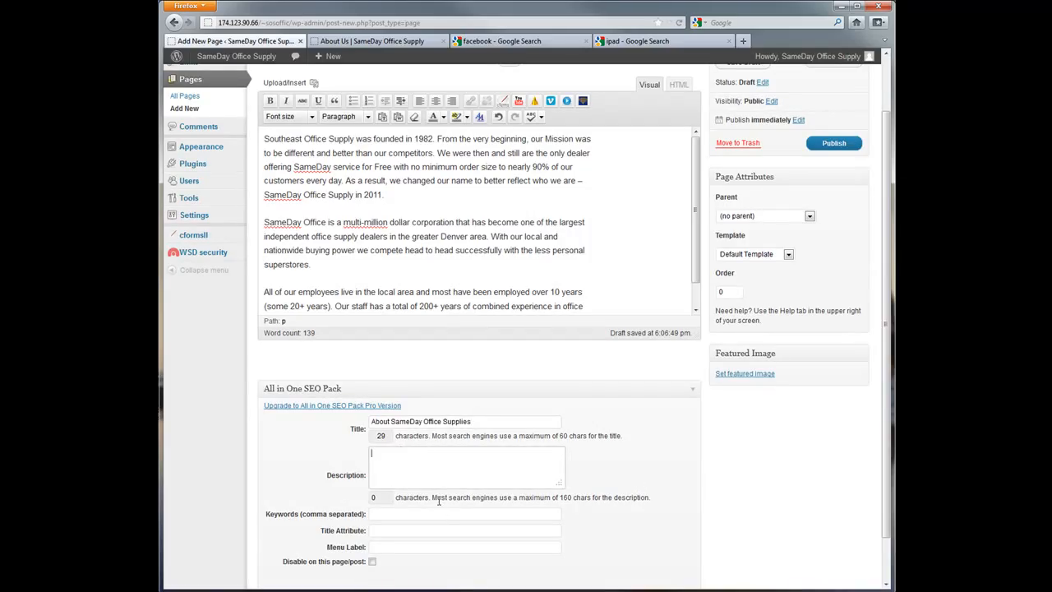
type("Learn about SameDa")
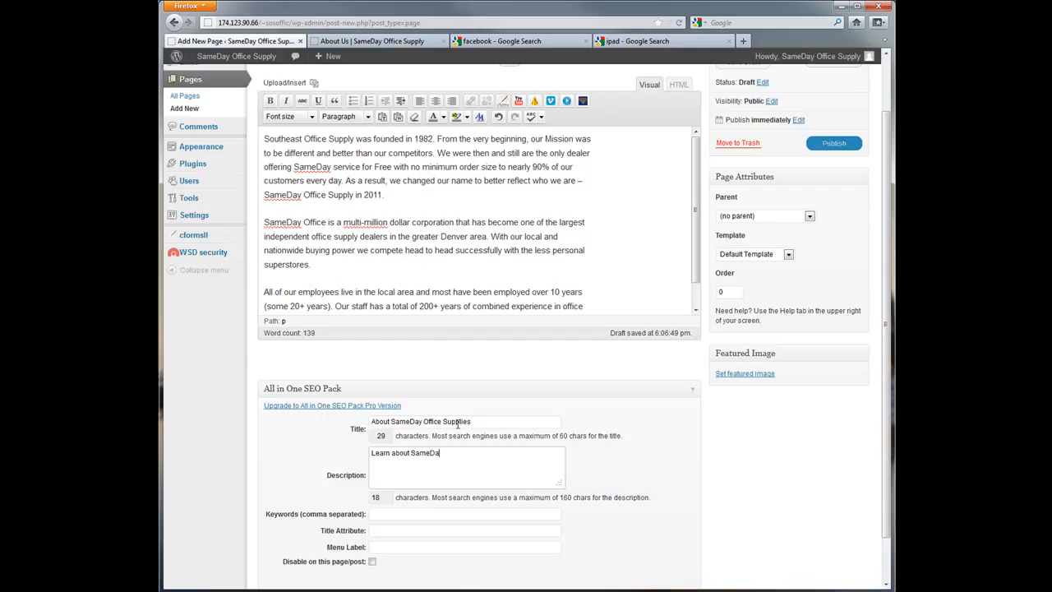
type("y Office Supp")
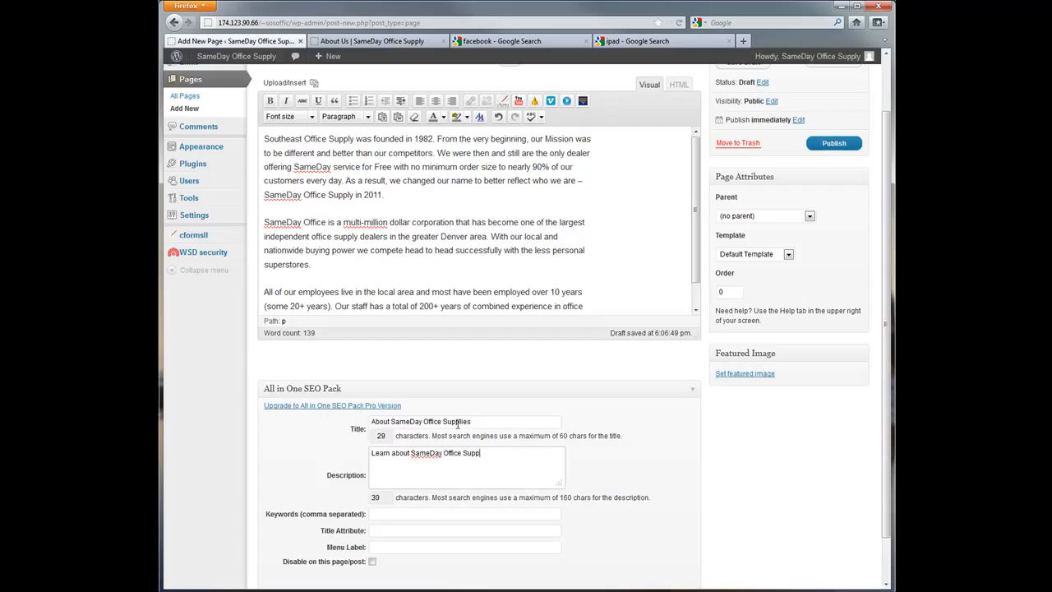
type("lies, originally founded in 1982, now located in.")
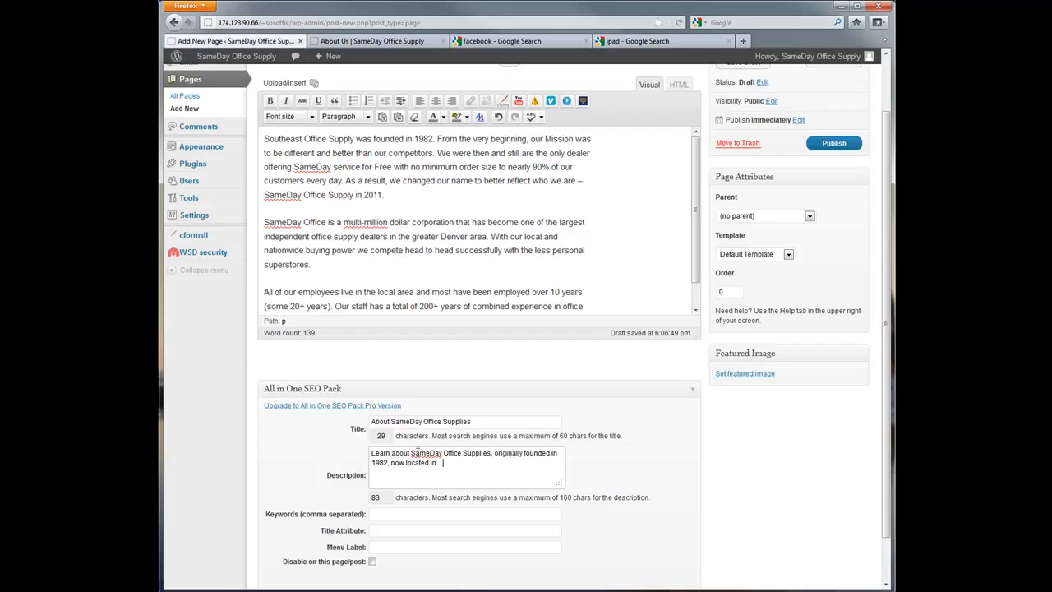
Examine where the keywords SameDay Office Supplies and Denver occur in the SEO description, the SEO title and the page text.
left_click_drag(443, 453, 492, 454)
left_click_drag(409, 452, 495, 456)
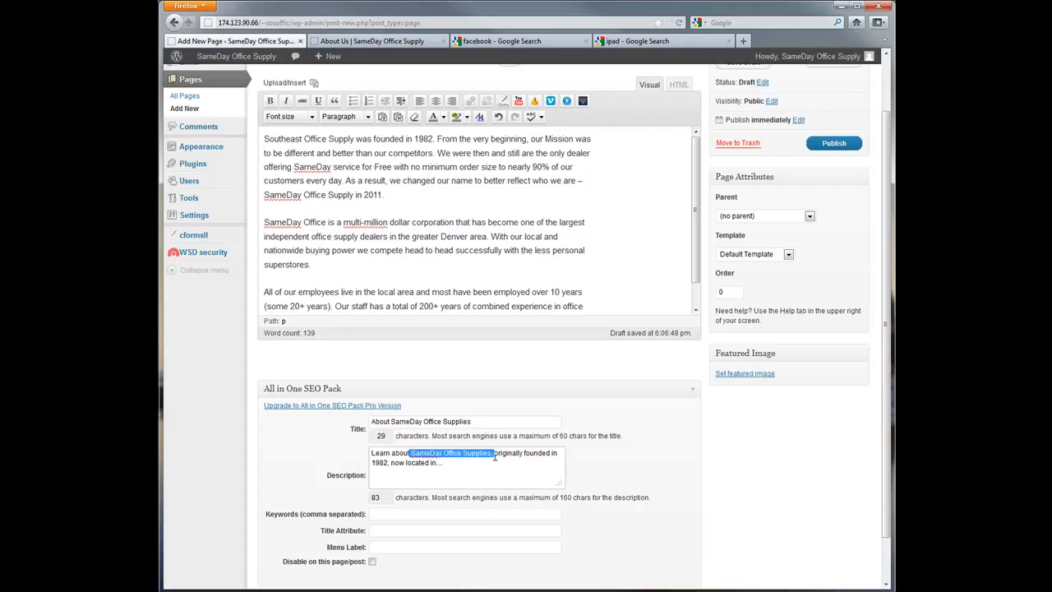
left_click(494, 466)
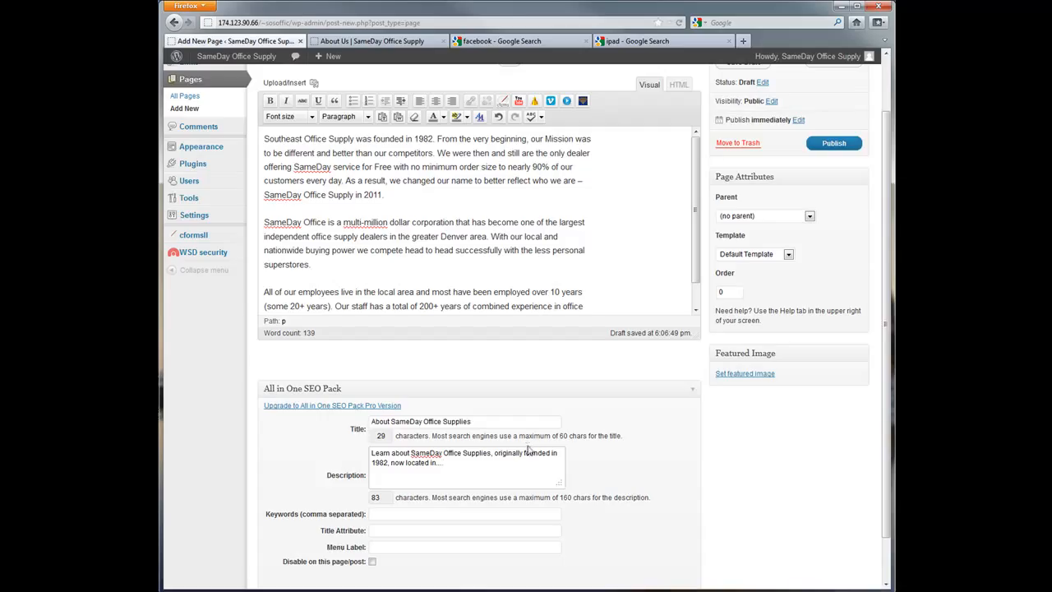
left_click_drag(441, 237, 469, 237)
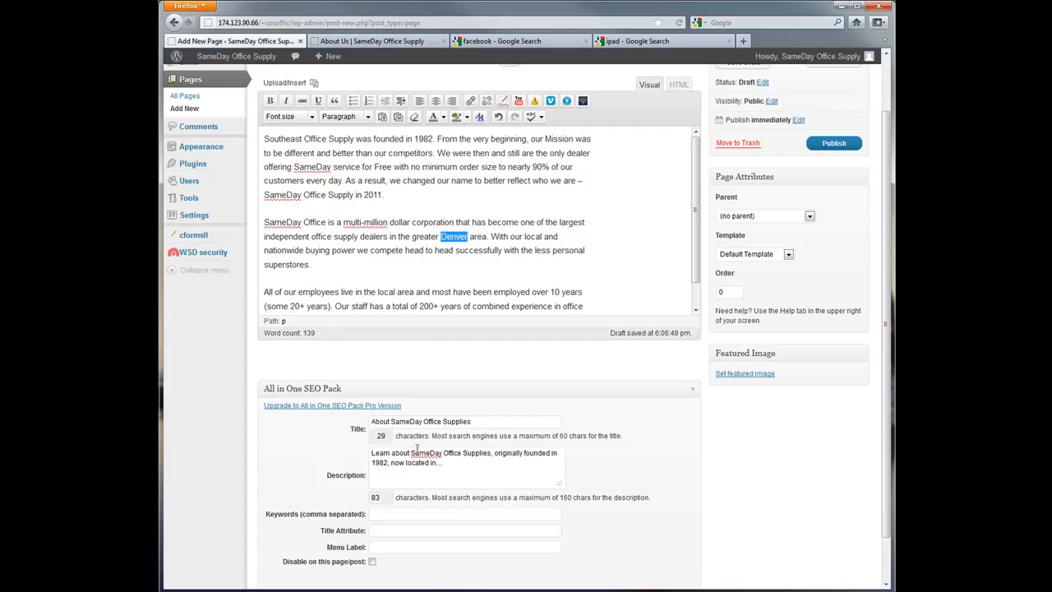
left_click_drag(443, 452, 491, 453)
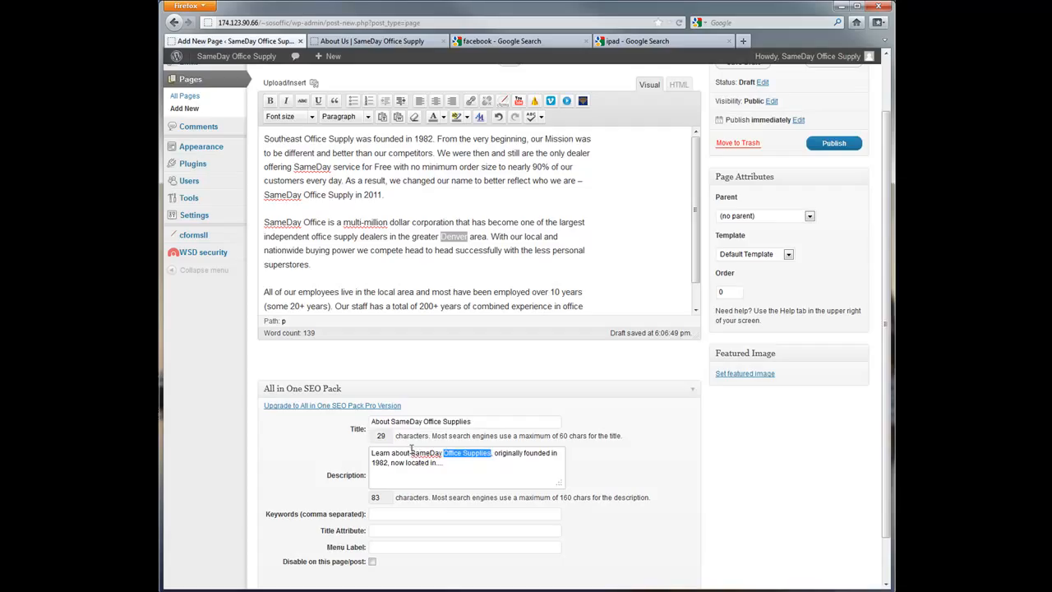
left_click(529, 420)
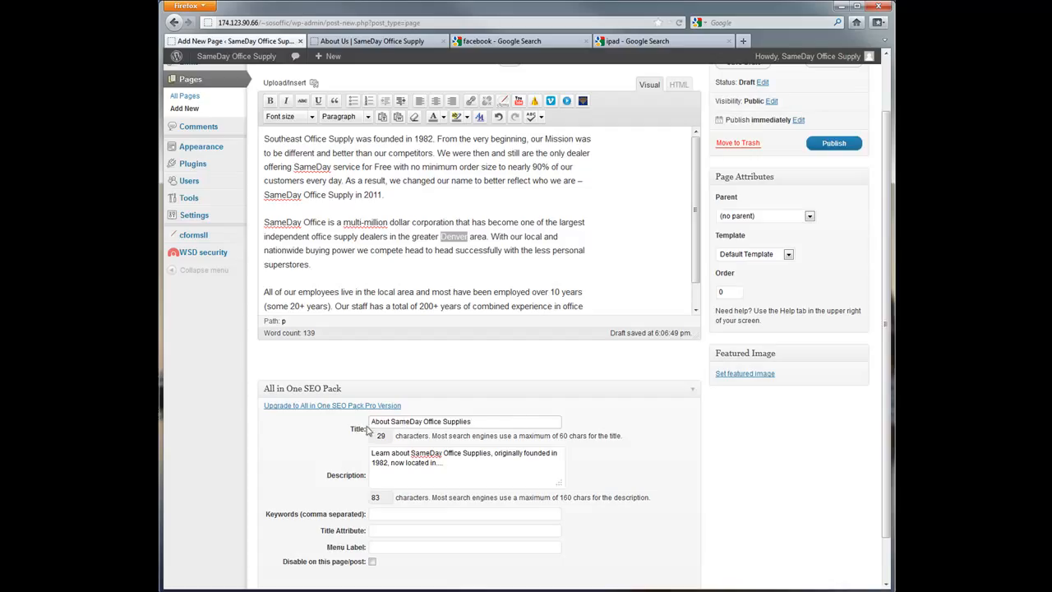
left_click(483, 422)
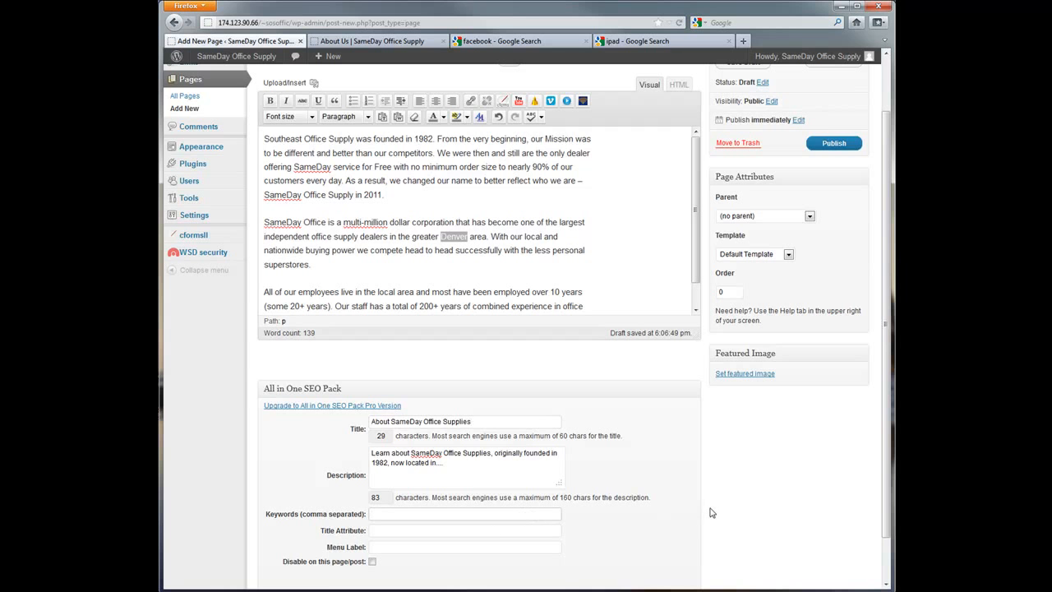
scroll(713, 512, "up", 2)
scroll(679, 507, "down", 2)
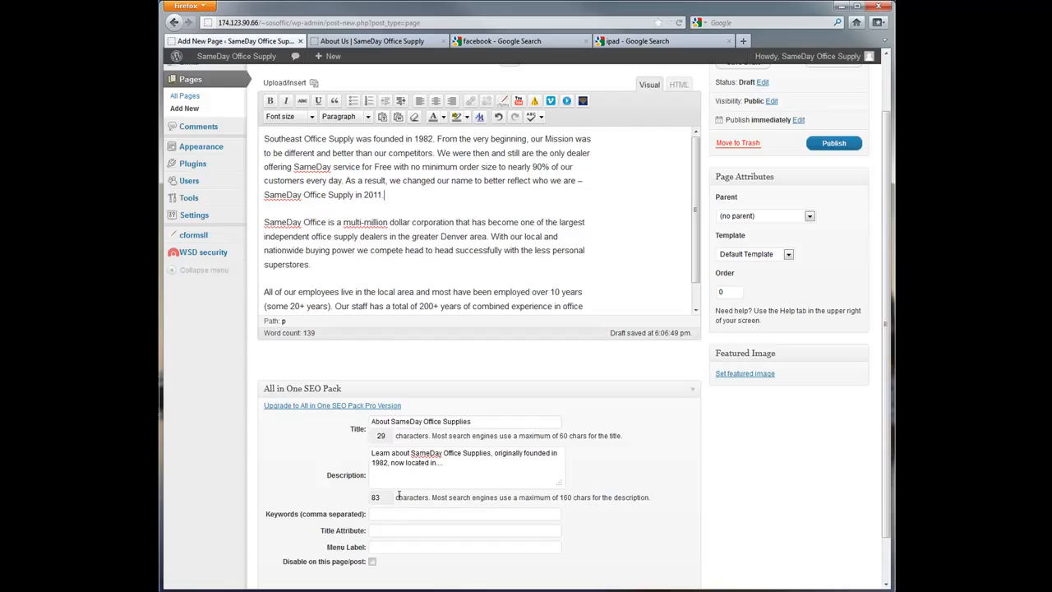
Enter "sameday office supplies, denver area," as the All in One SEO Pack keywords, correcting the spelling of supplies.
left_click(388, 516)
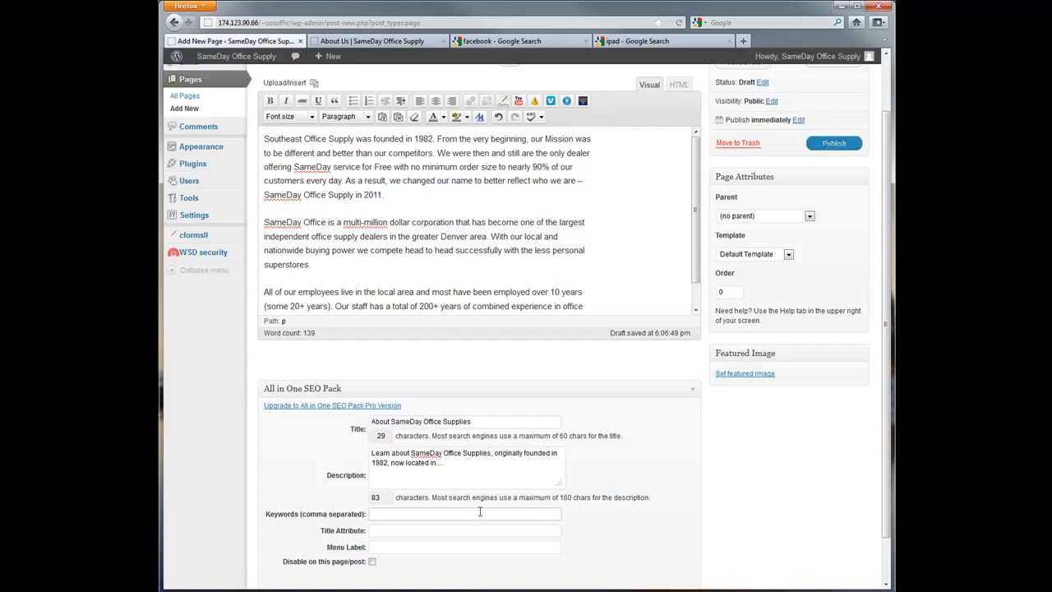
type("sameday")
type(" offc")
type("ice supl")
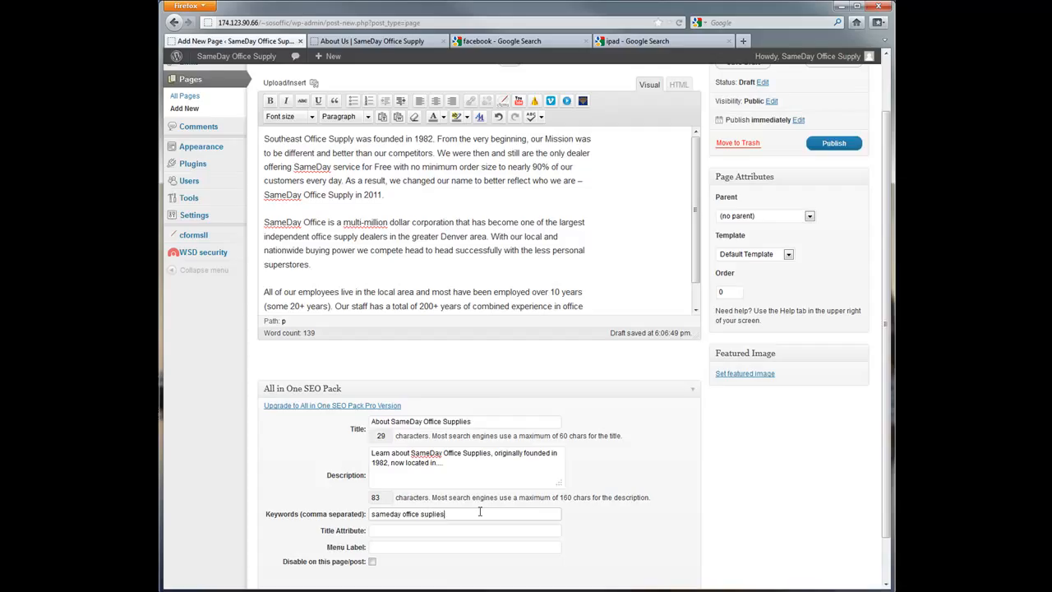
left_click(429, 515)
type("plie")
left_click(457, 514)
type(", denver area,")
Copy "Southeast Office Supply" from the page's first paragraph to the end of the SEO keywords, followed by a comma.
left_click(351, 138)
left_click_drag(354, 138, 251, 147)
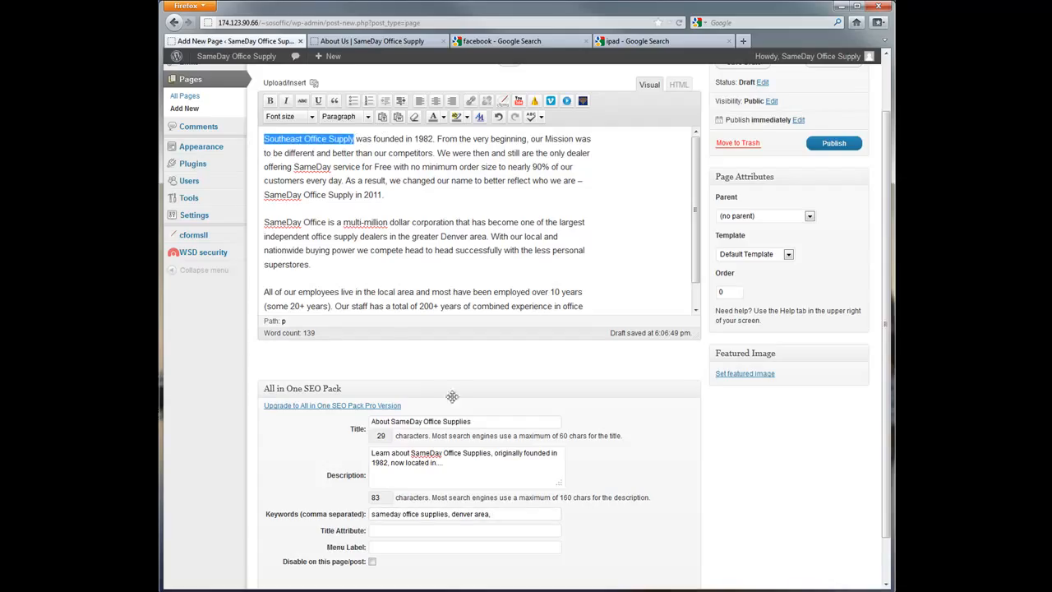
left_click(516, 514)
key("ctrl+v")
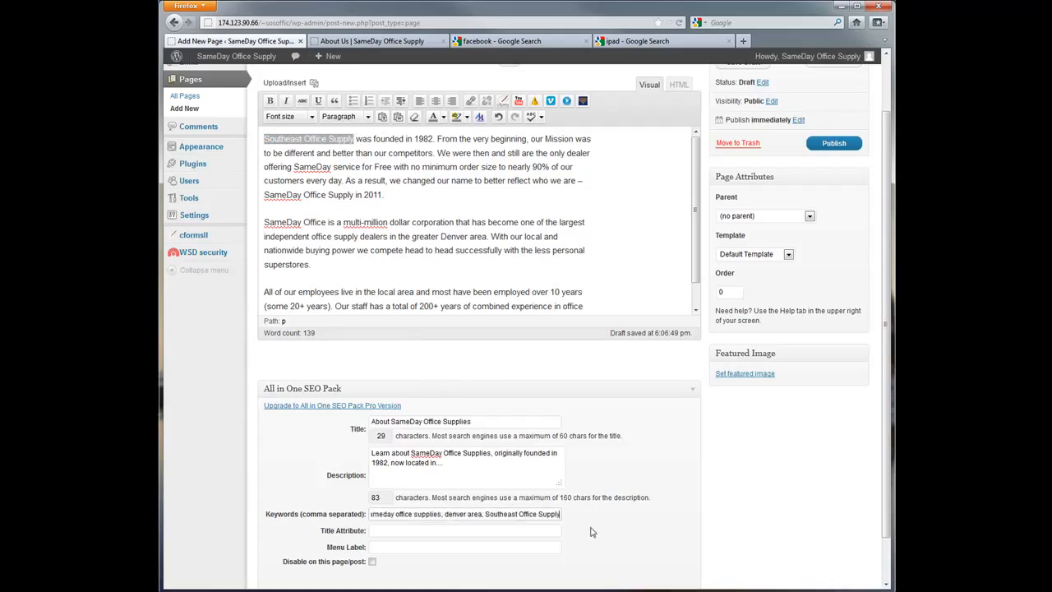
type(",")
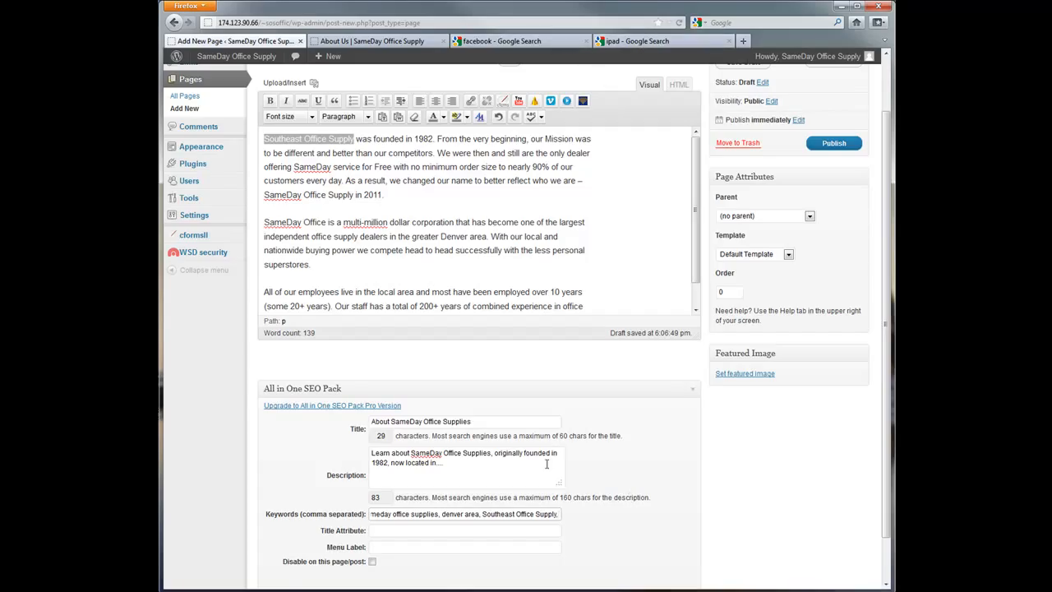
Examine the titles and description snippets of the CNET and Gizmodo results in the ipad Google search, and return to the new page.
left_click(628, 42)
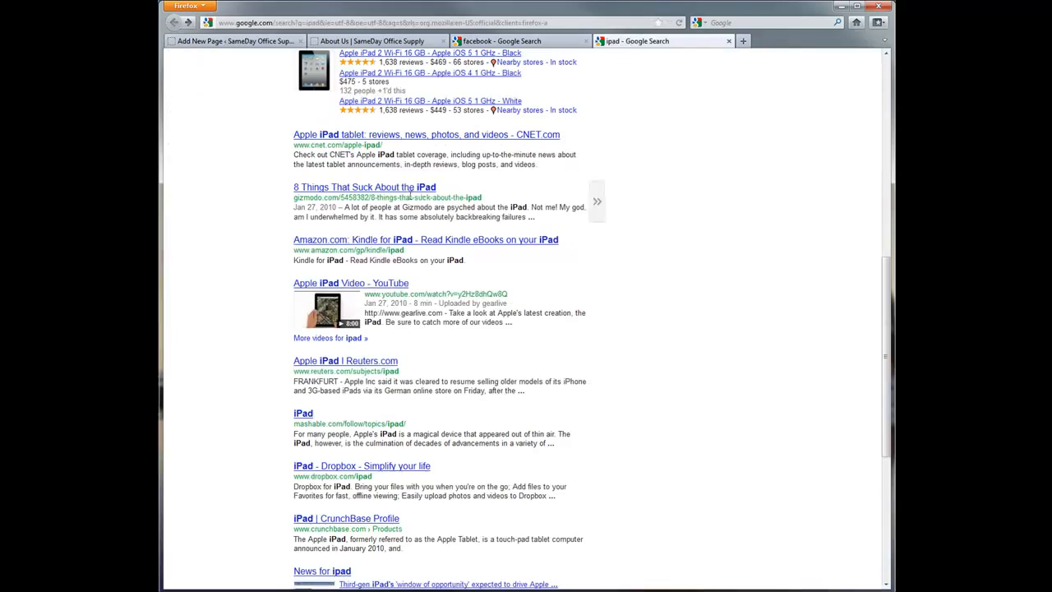
left_click_drag(293, 156, 557, 166)
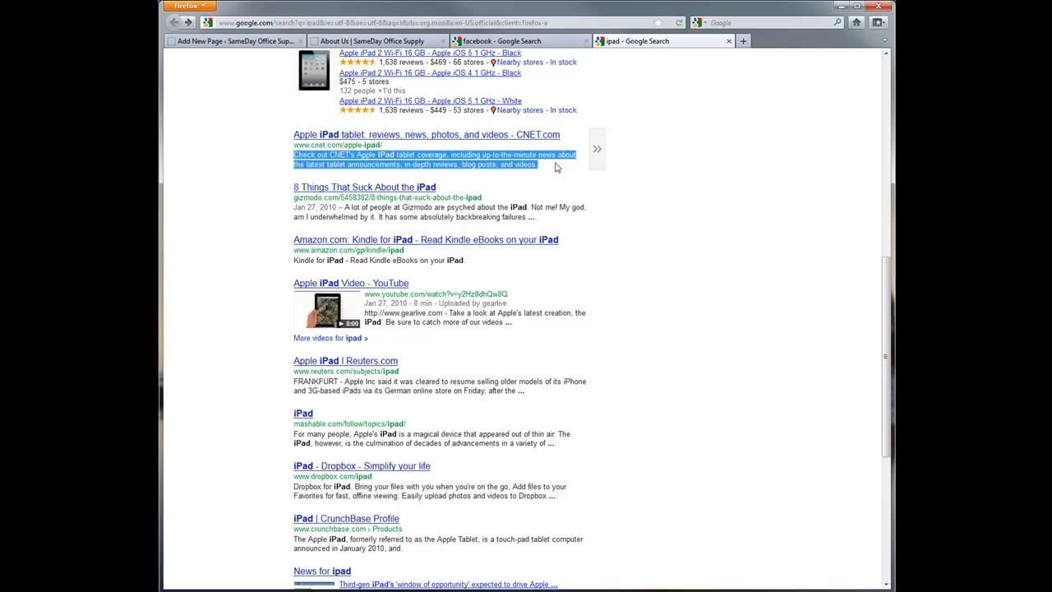
left_click_drag(289, 192, 429, 193)
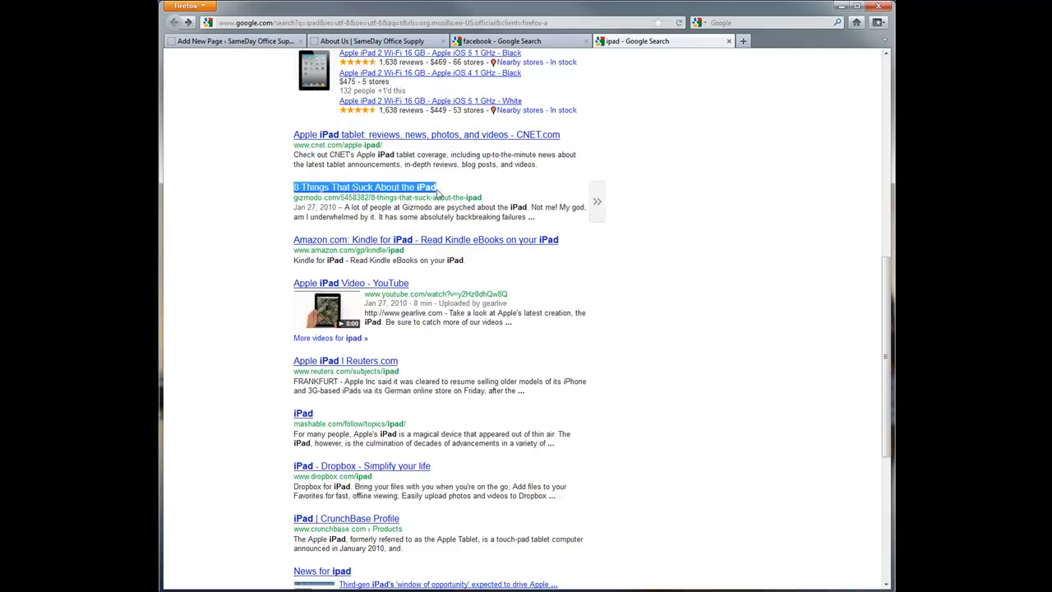
left_click_drag(292, 208, 542, 220)
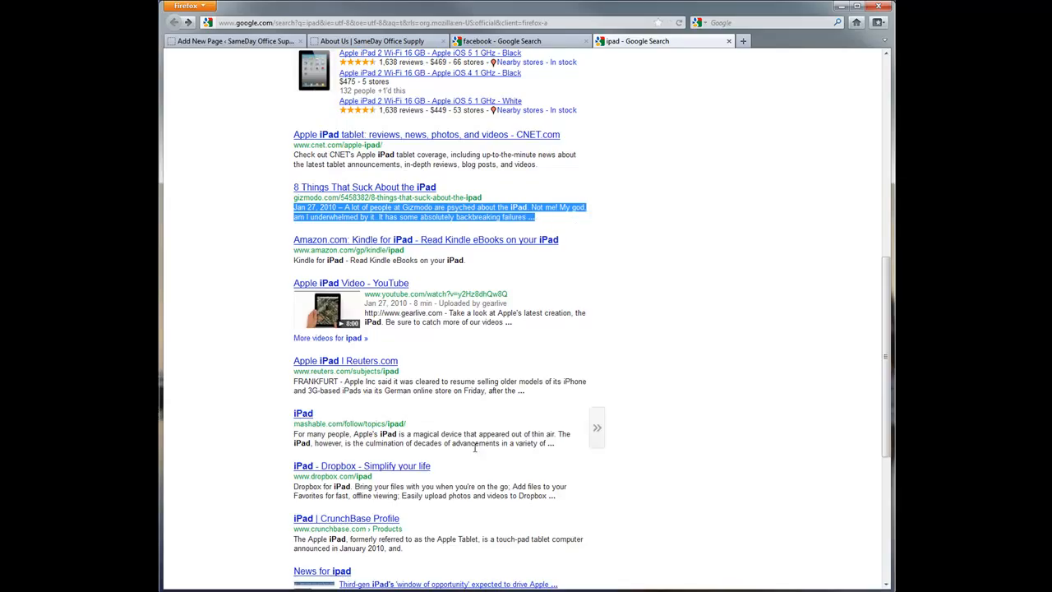
left_click(545, 41)
left_click(374, 41)
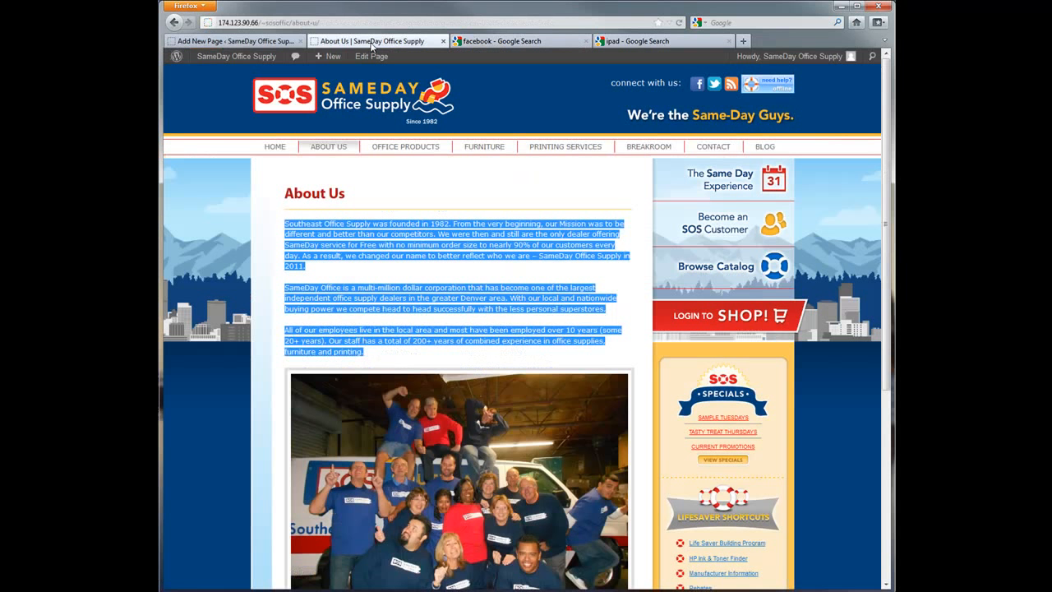
left_click(239, 41)
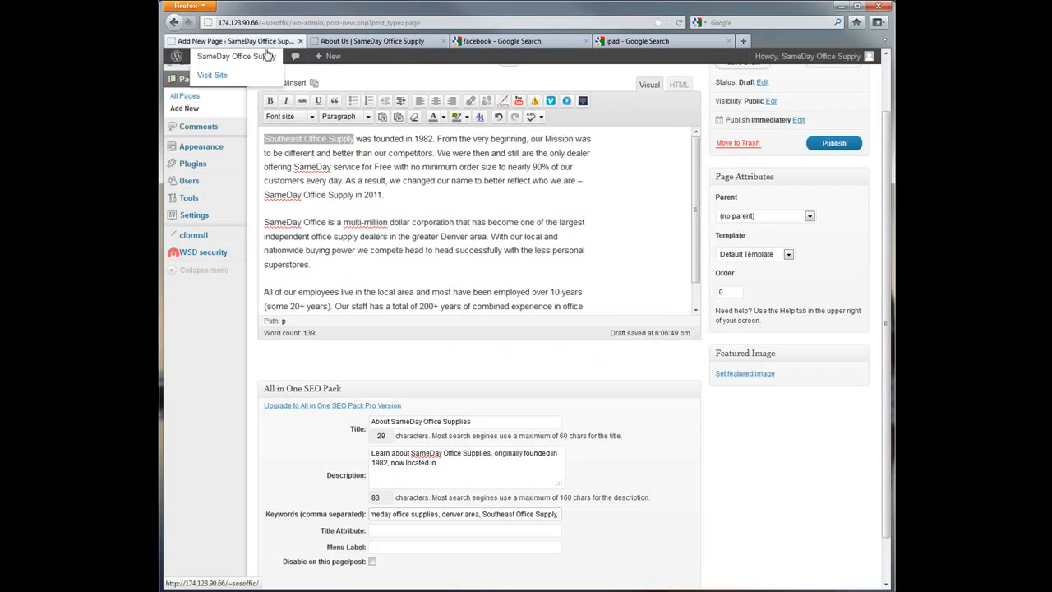
scroll(743, 500, "down", 1)
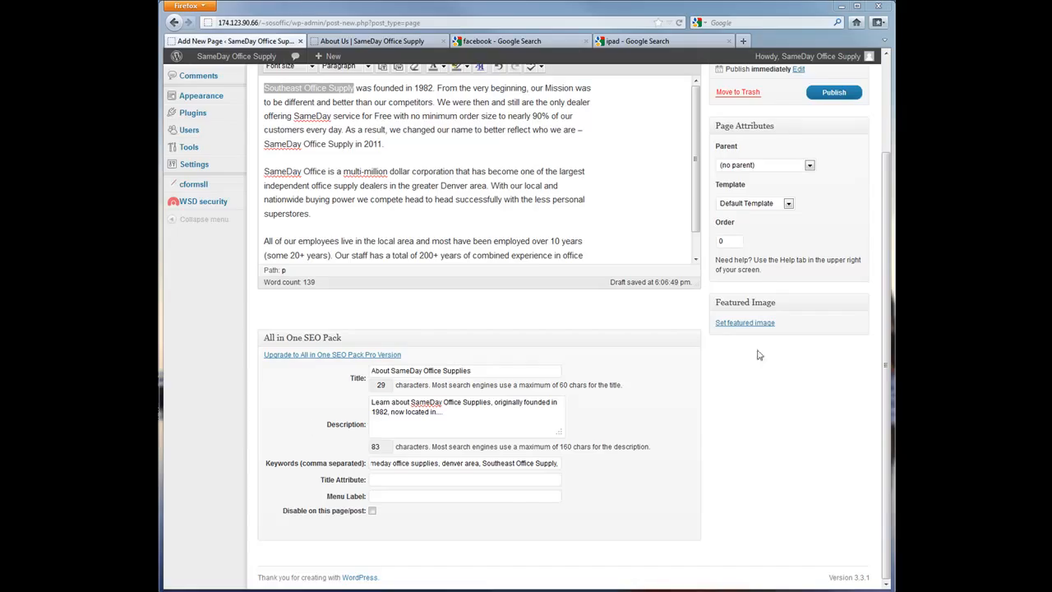
scroll(746, 380, "up", 3)
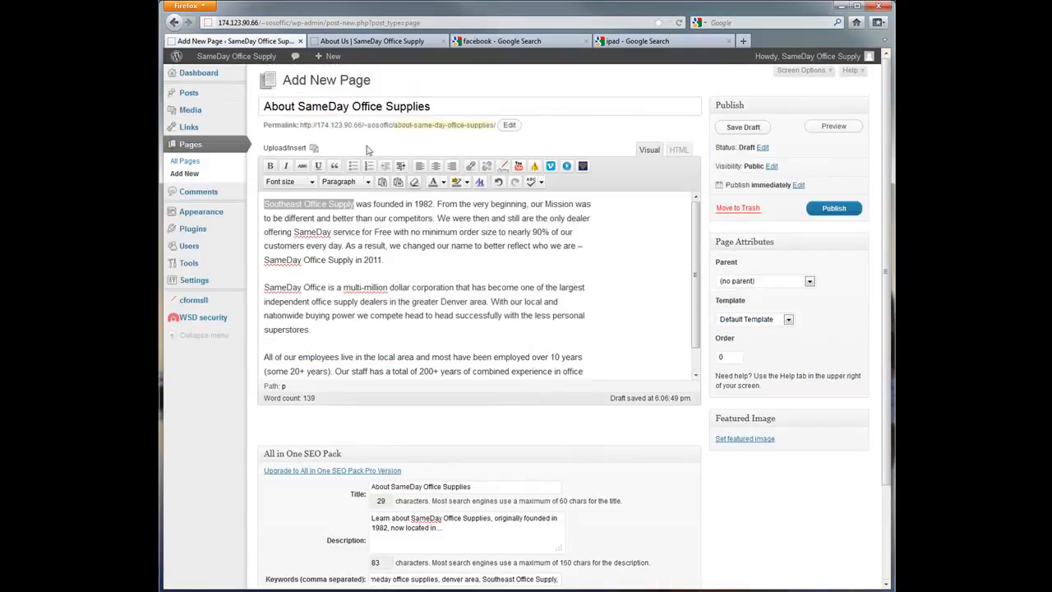
scroll(537, 162, "down", 3)
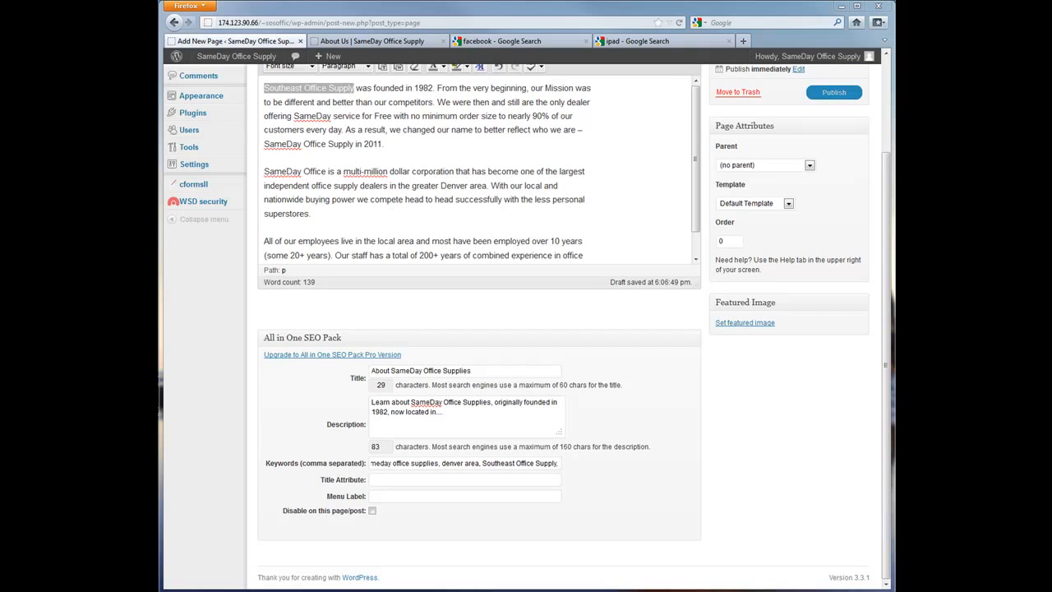
scroll(814, 491, "up", 3)
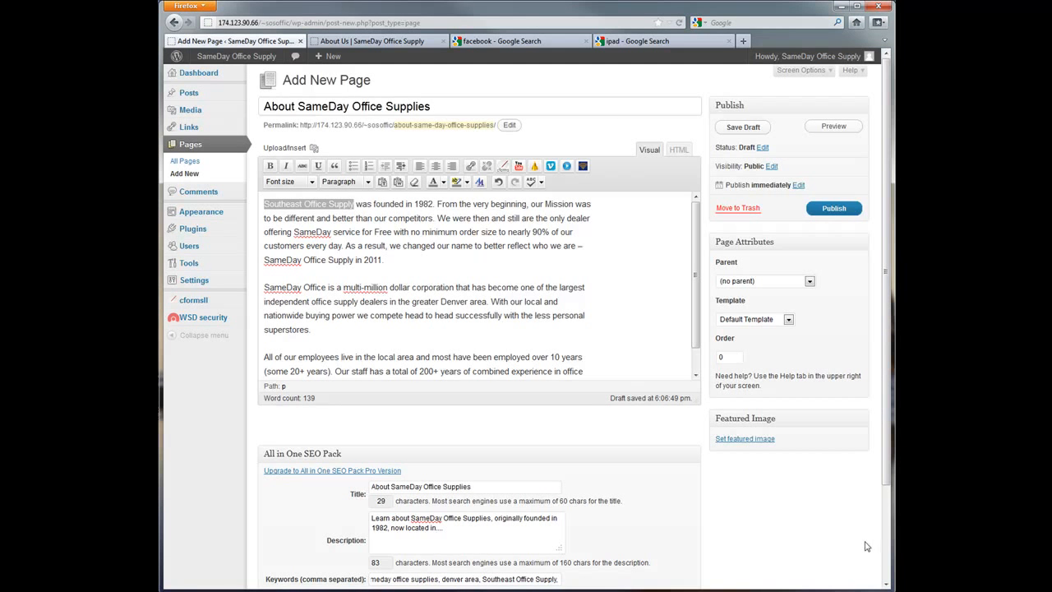
scroll(869, 550, "down", 3)
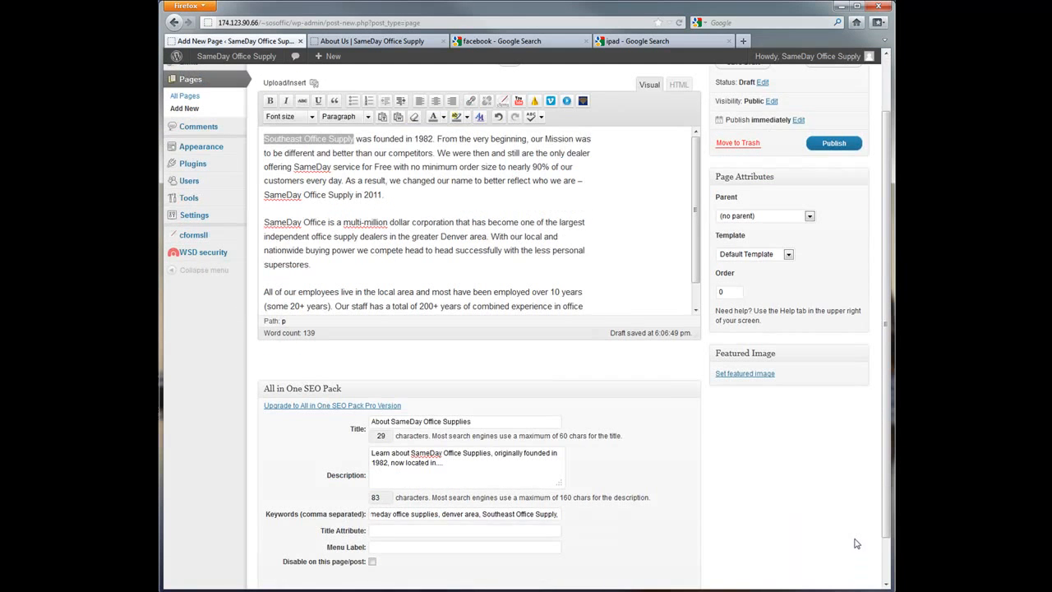
scroll(855, 543, "up", 3)
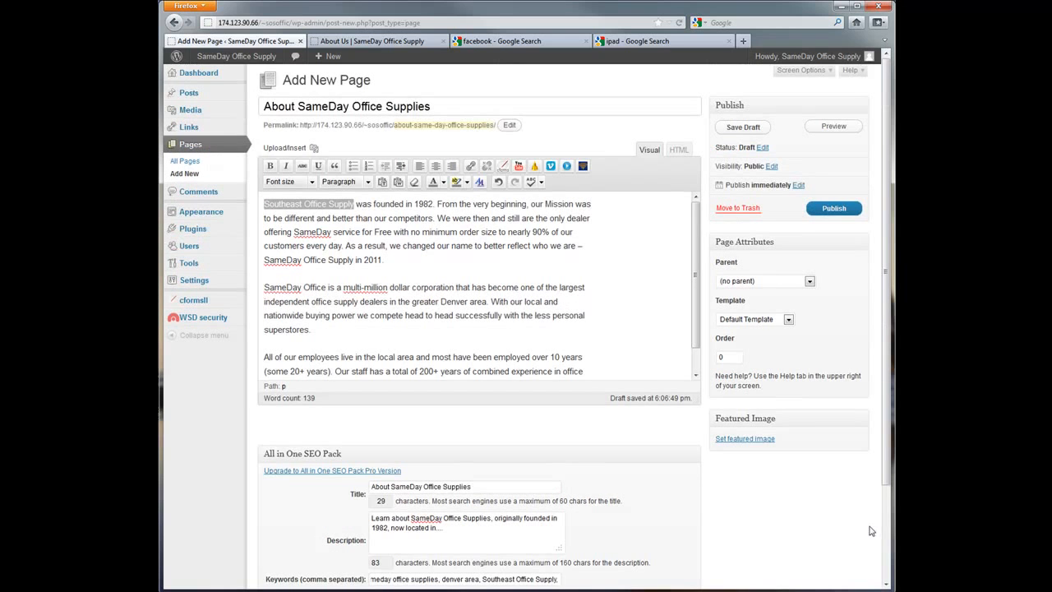